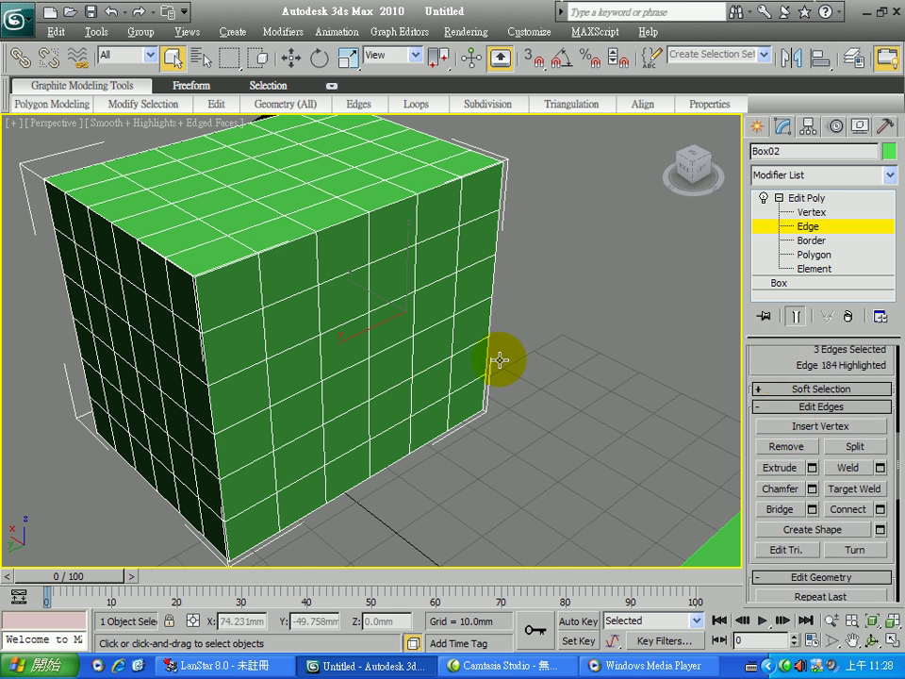
Insert three extra vertices on horizontal edges of the box's side face and show them at Vertex level.
left_click(345, 326)
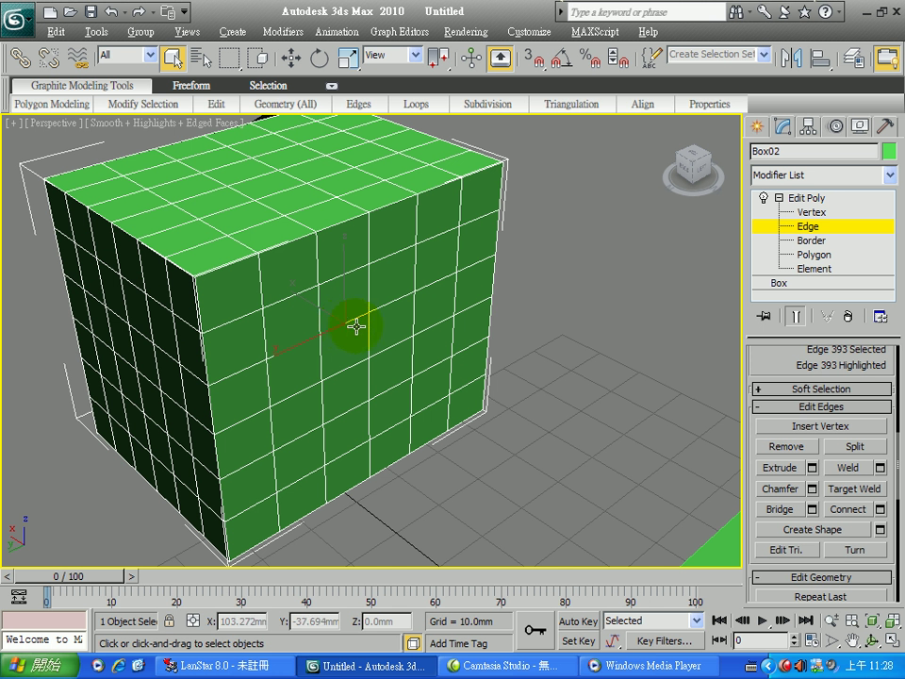
left_click(803, 427)
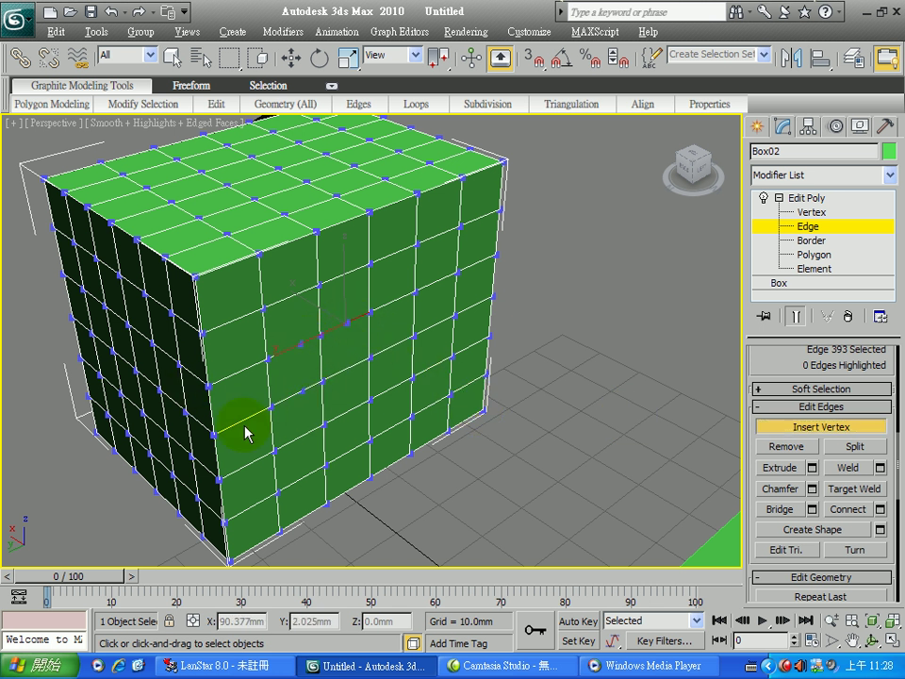
left_click(771, 428)
left_click(596, 449)
left_click(766, 212)
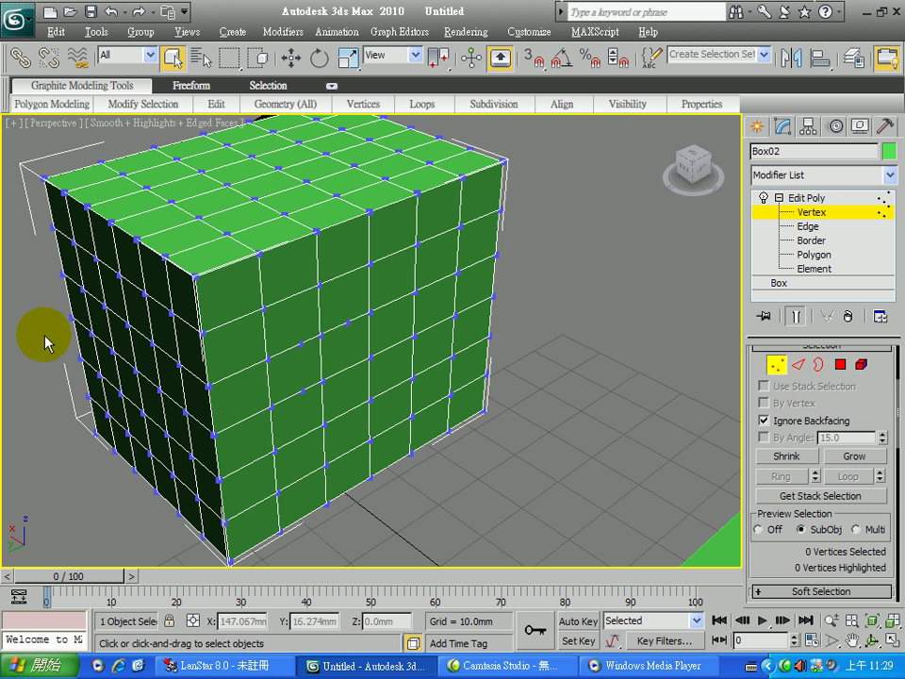
Insert five more vertices on the side face at Edge level, four on horizontal edges and one on a vertical edge.
left_click(798, 365)
scroll(780, 609, "down", 5)
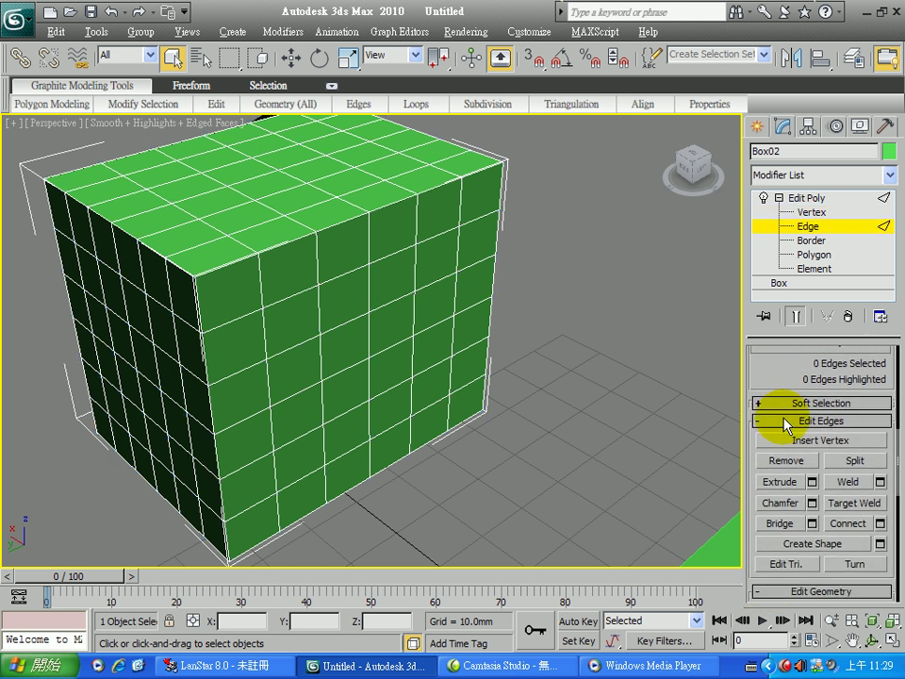
left_click(785, 441)
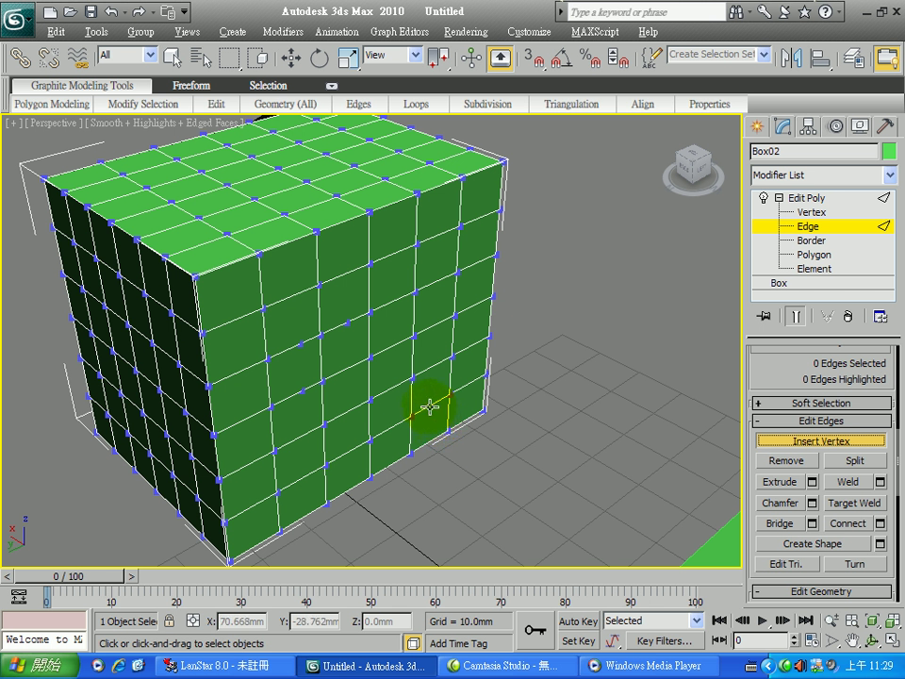
scroll(431, 401, "up", 6)
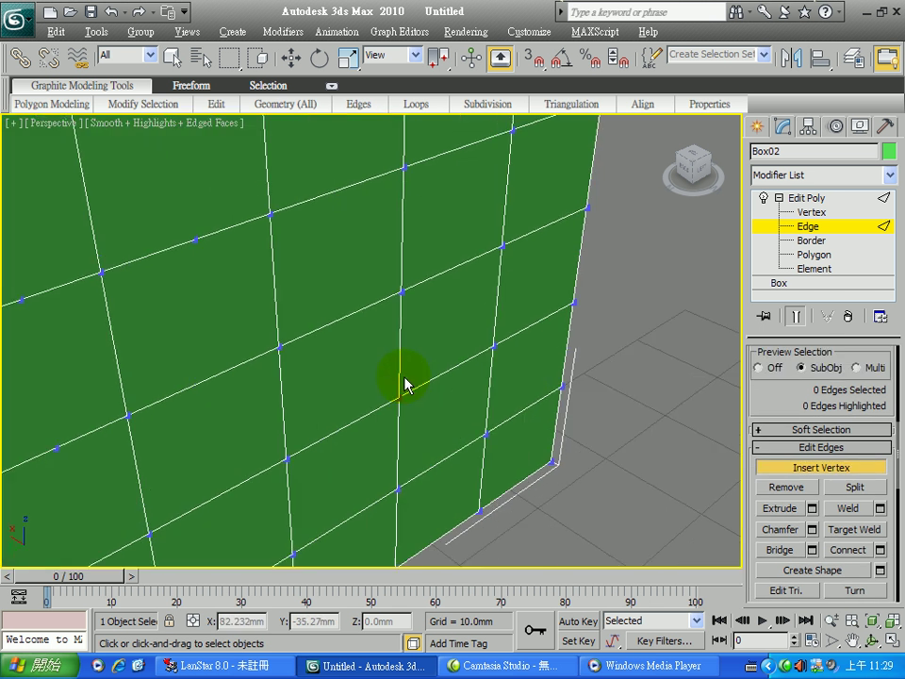
left_click(444, 375)
left_click(423, 282)
left_click(467, 146)
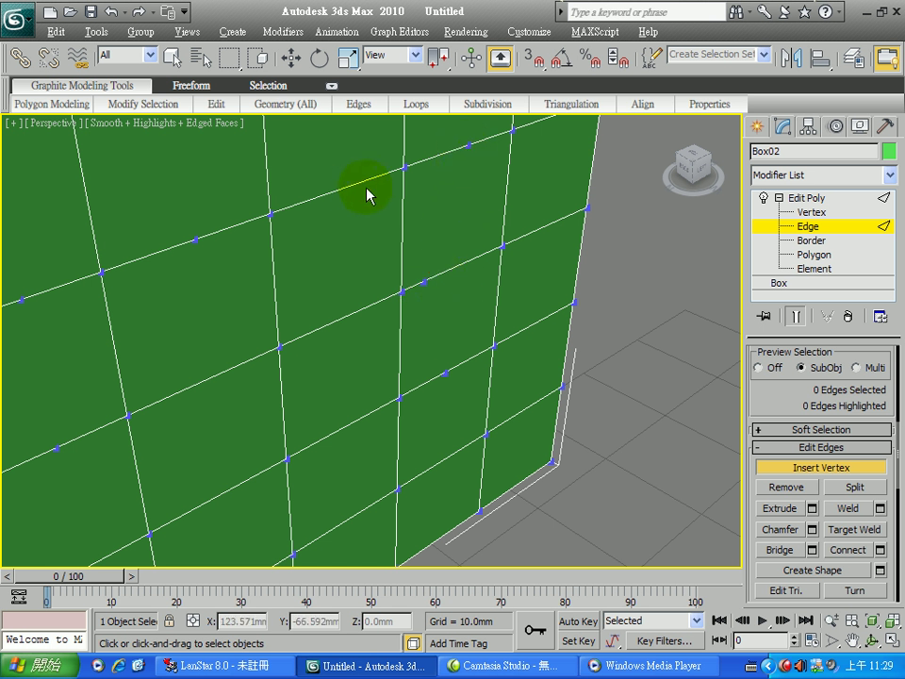
left_click(368, 181)
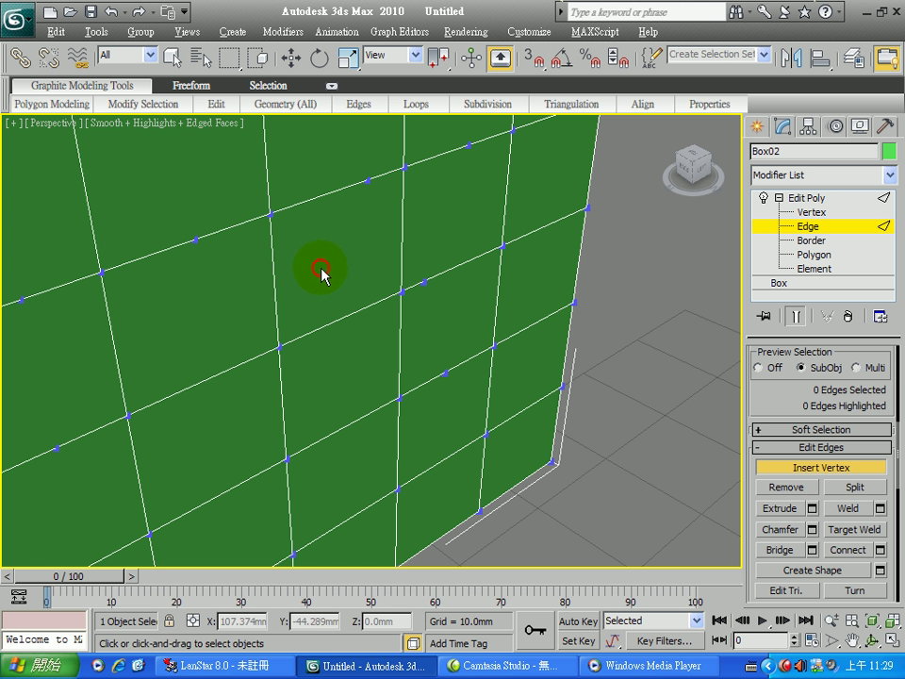
left_click(274, 273)
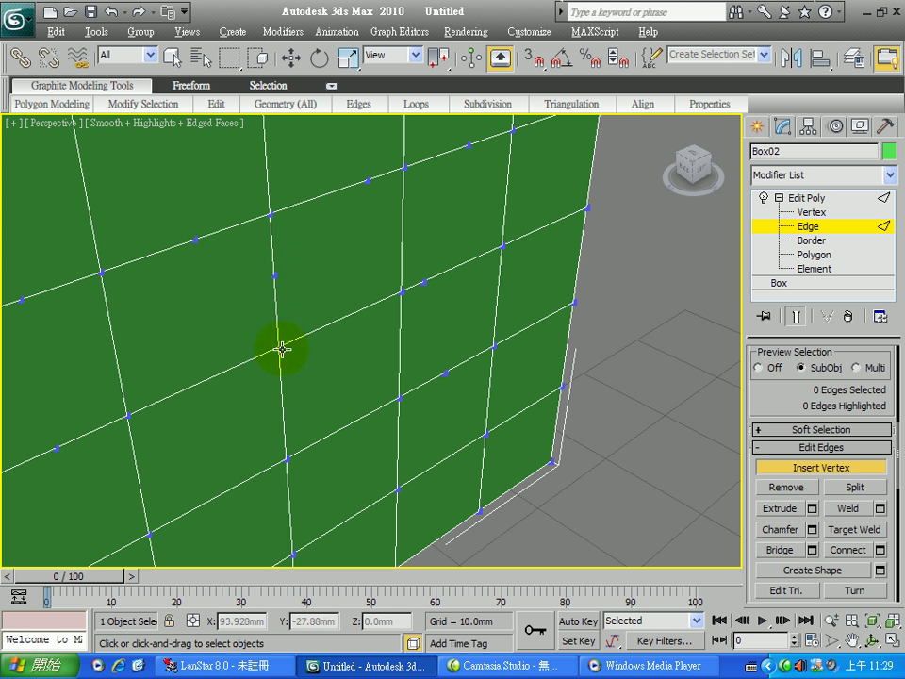
left_click(426, 283)
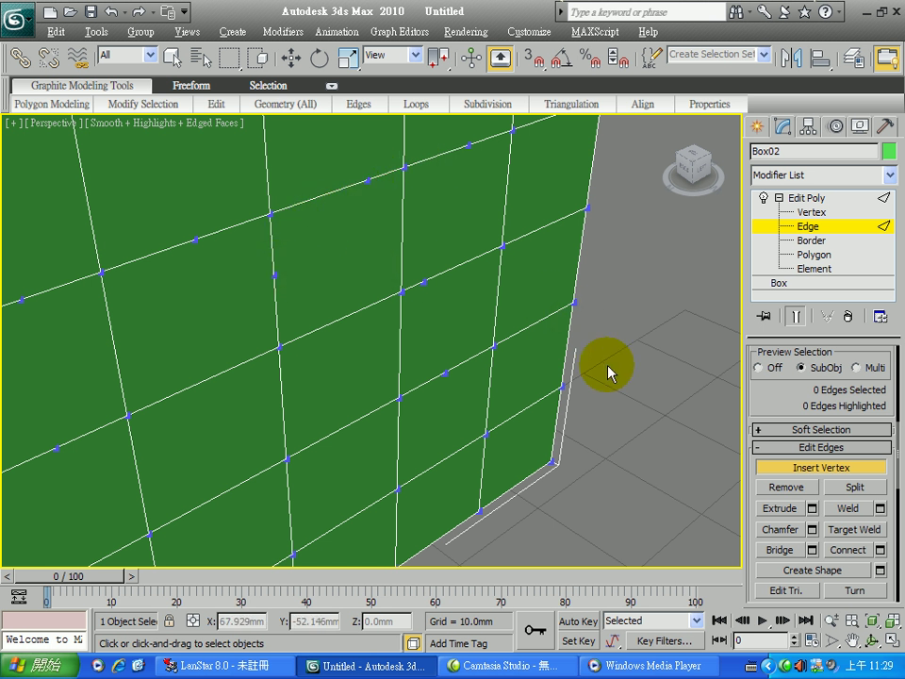
left_click(768, 467)
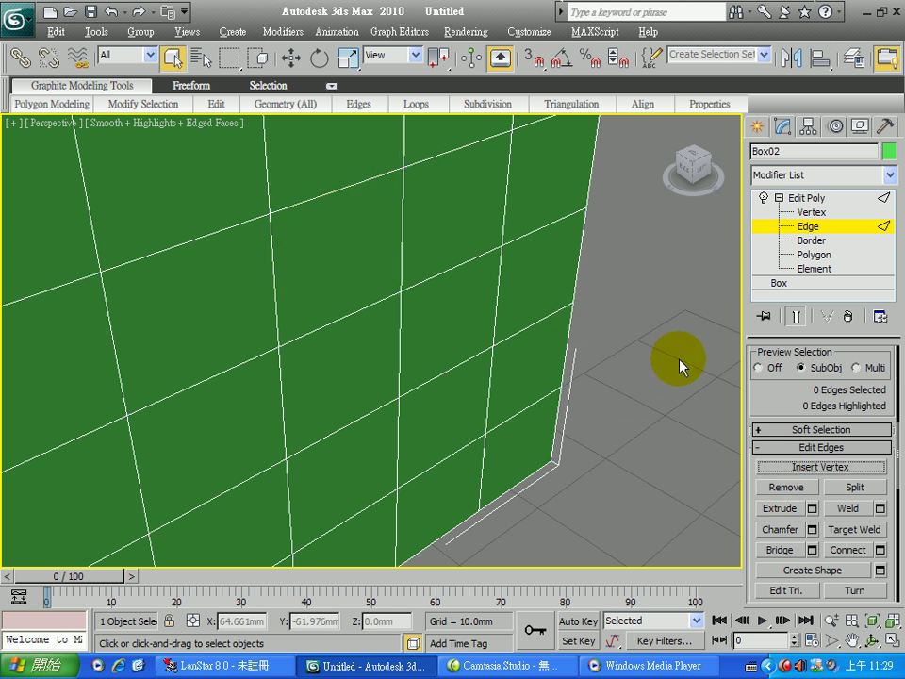
Connect the two new vertices on adjacent sides of one side-face polygon with a diagonal edge.
left_click(811, 213)
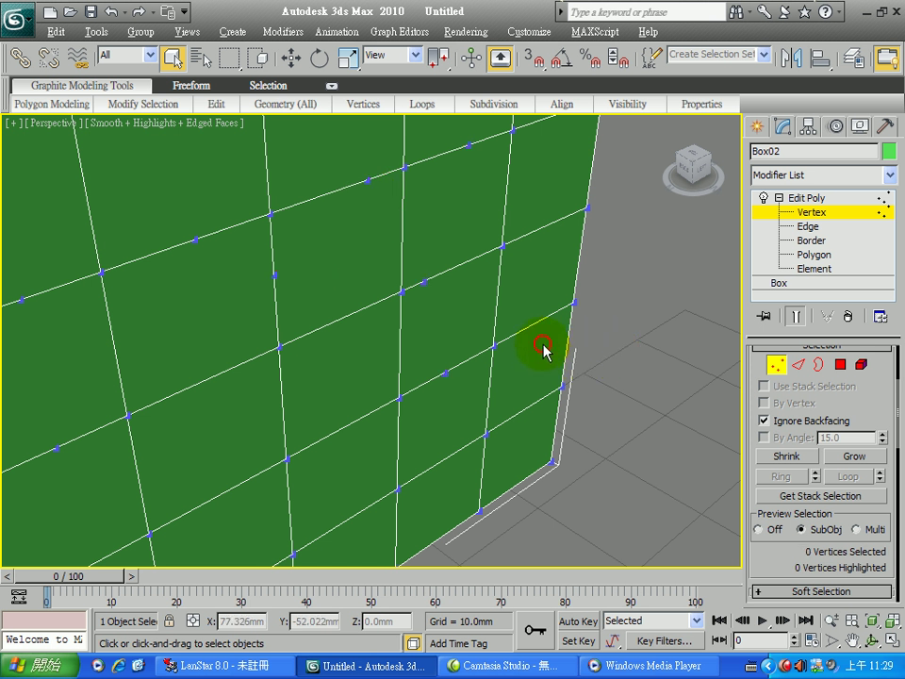
left_click(367, 180)
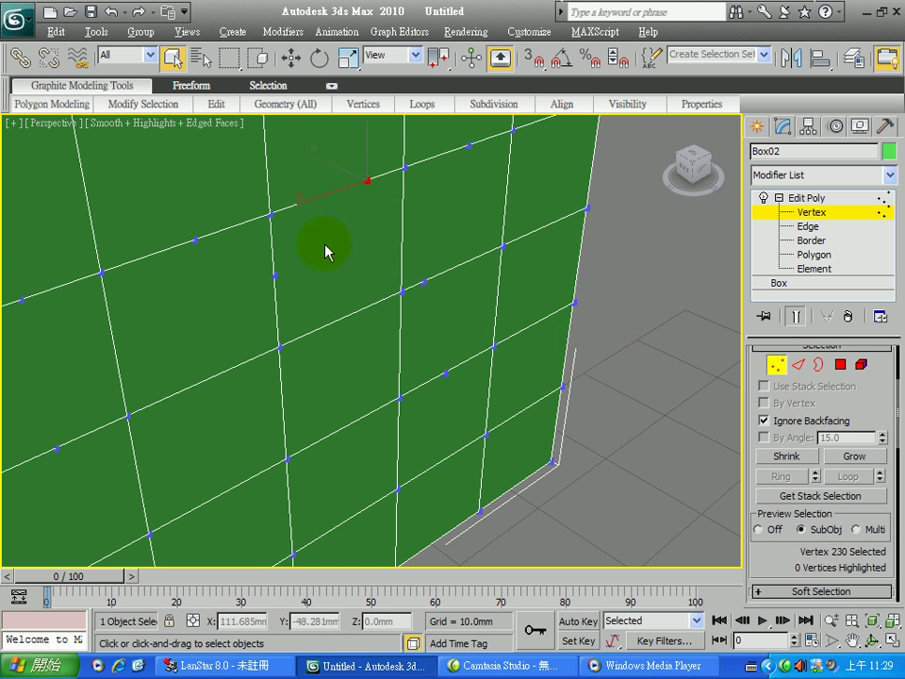
left_click(274, 277, "ctrl")
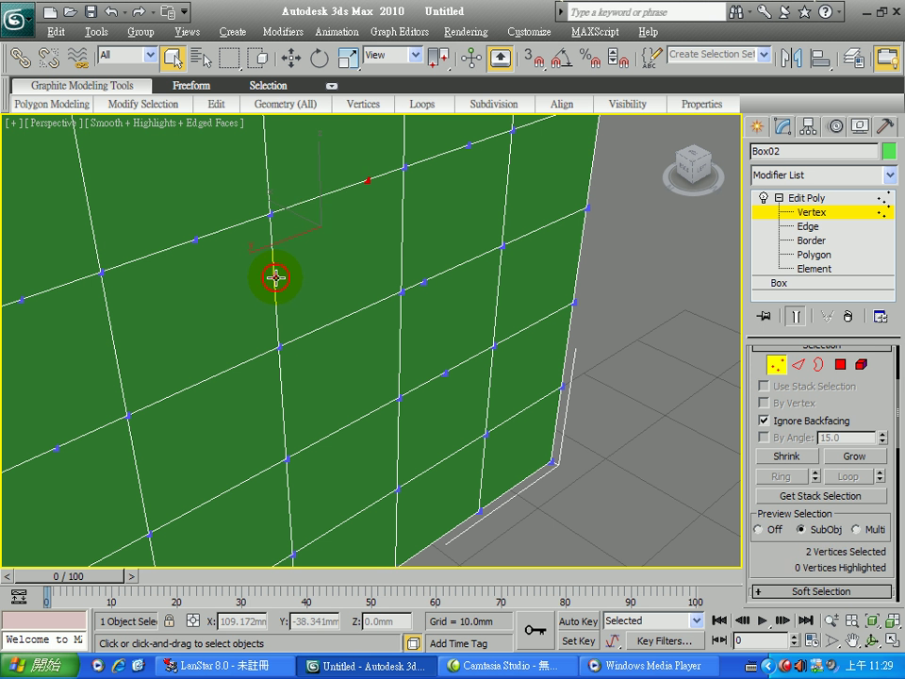
left_click_drag(764, 554, 784, 407)
left_click_drag(778, 558, 774, 532)
left_click(813, 521)
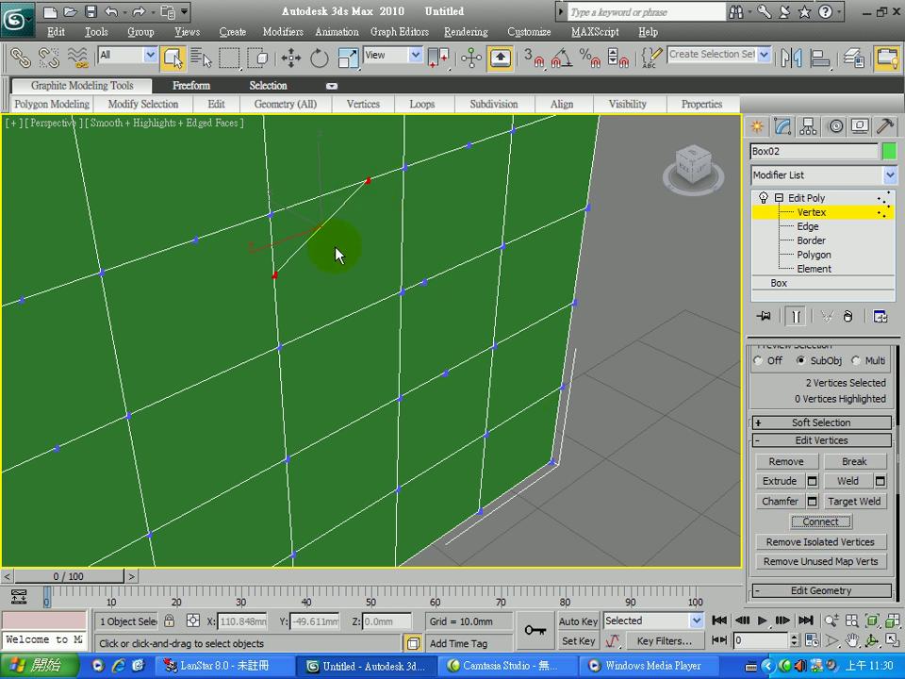
left_click(704, 414)
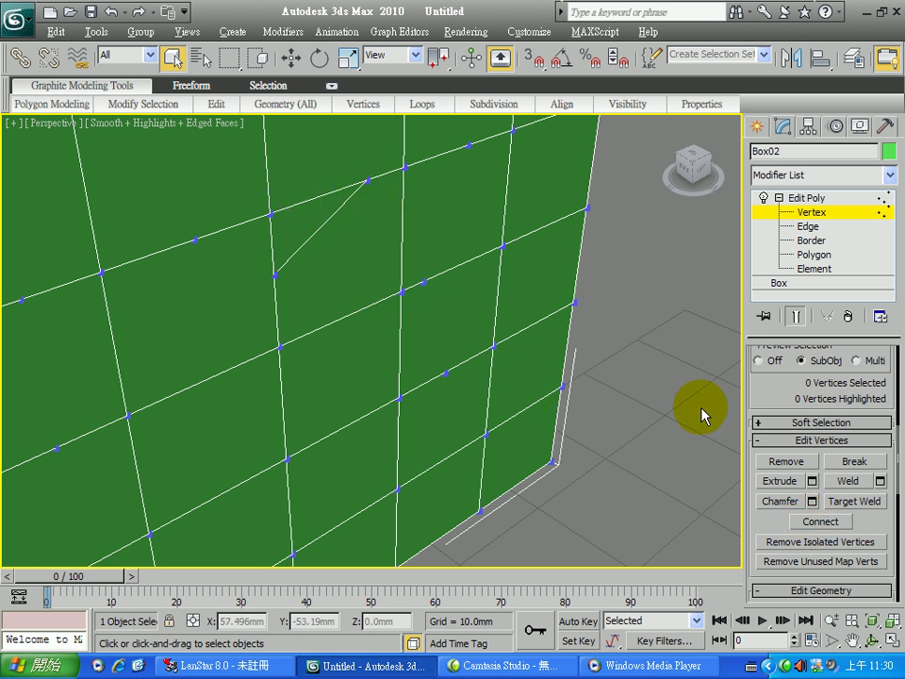
Split the four edges meeting at the grid corner diagonally below the new diagonal edge.
left_click(808, 227)
left_click_drag(775, 551, 794, 318)
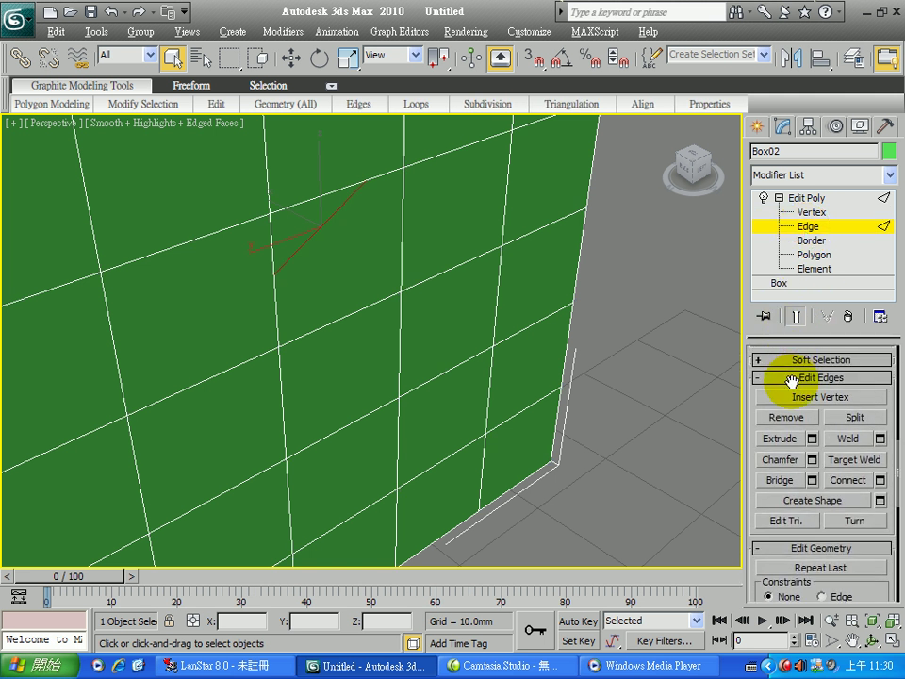
left_click(844, 426)
left_click(363, 310)
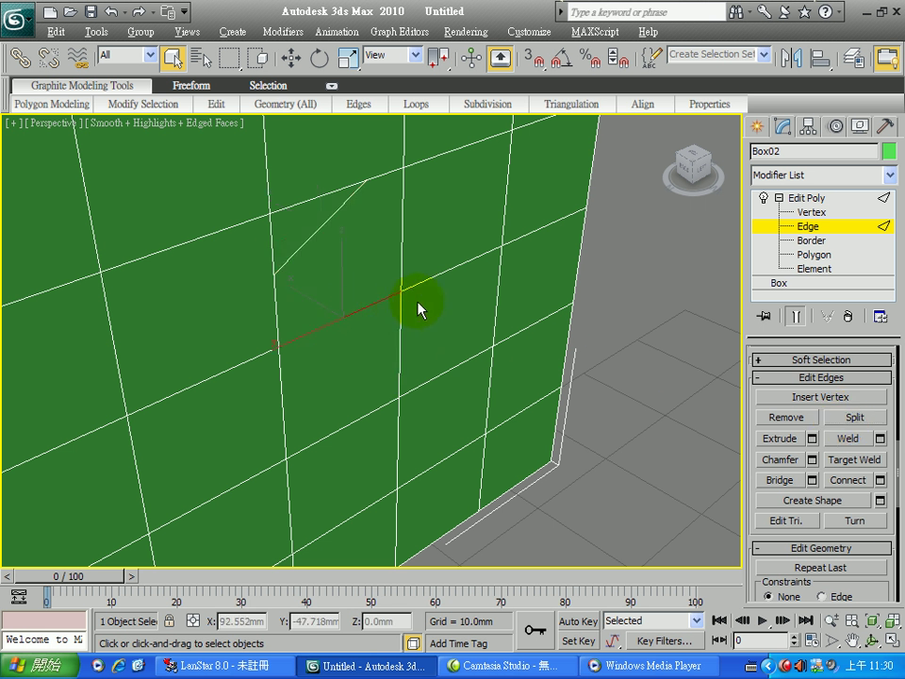
left_click(404, 311, "ctrl")
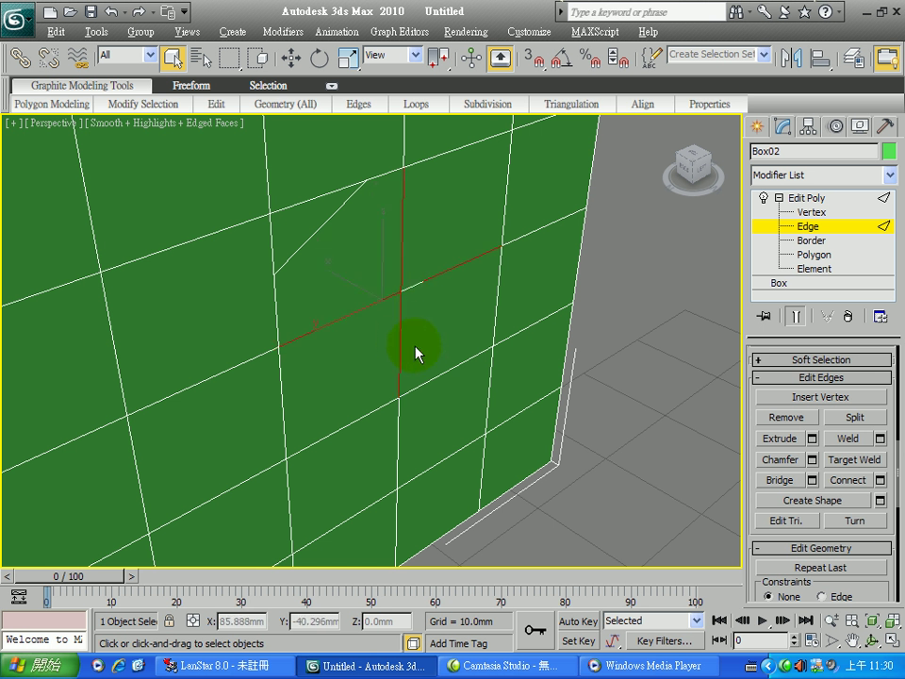
left_click(854, 418)
left_click(506, 336)
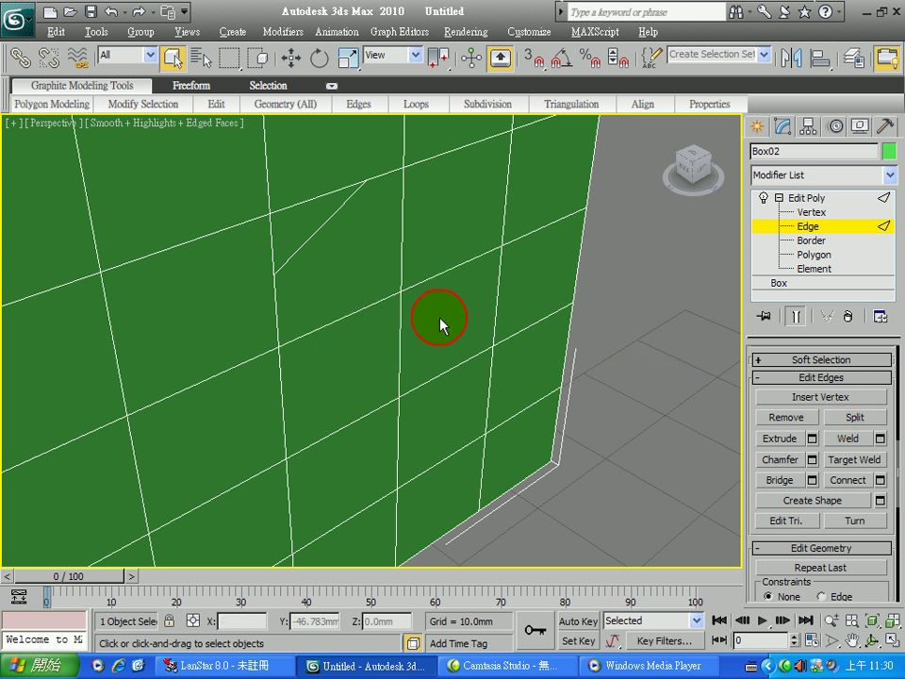
Move the split horizontal edge below the diagonal outward to X about 61.7 mm and up to Z about 31 mm.
left_click(364, 304)
left_click(291, 57)
left_click_drag(303, 292, 350, 320)
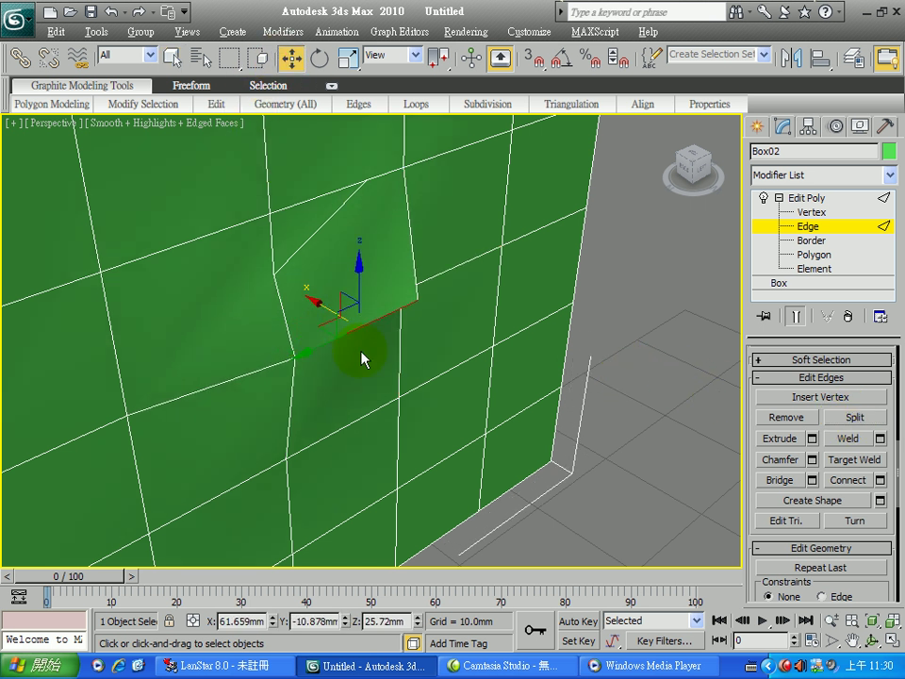
left_click_drag(353, 264, 349, 198)
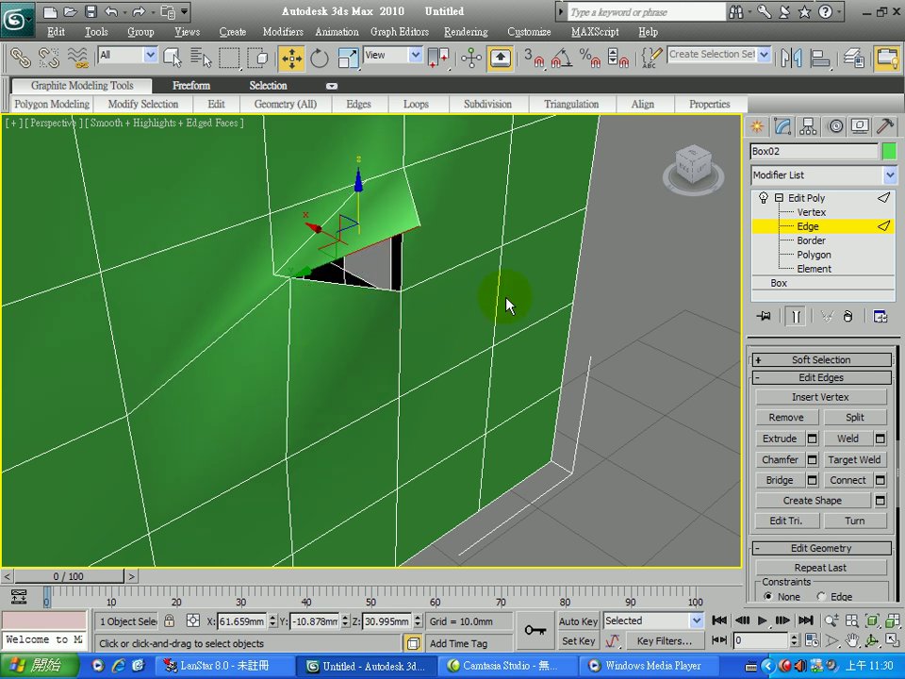
Try moving the edges on the other side of the split corner outward, and undo the moves.
key("ctrl+z")
key("ctrl+z")
left_click_drag(375, 265, 474, 346)
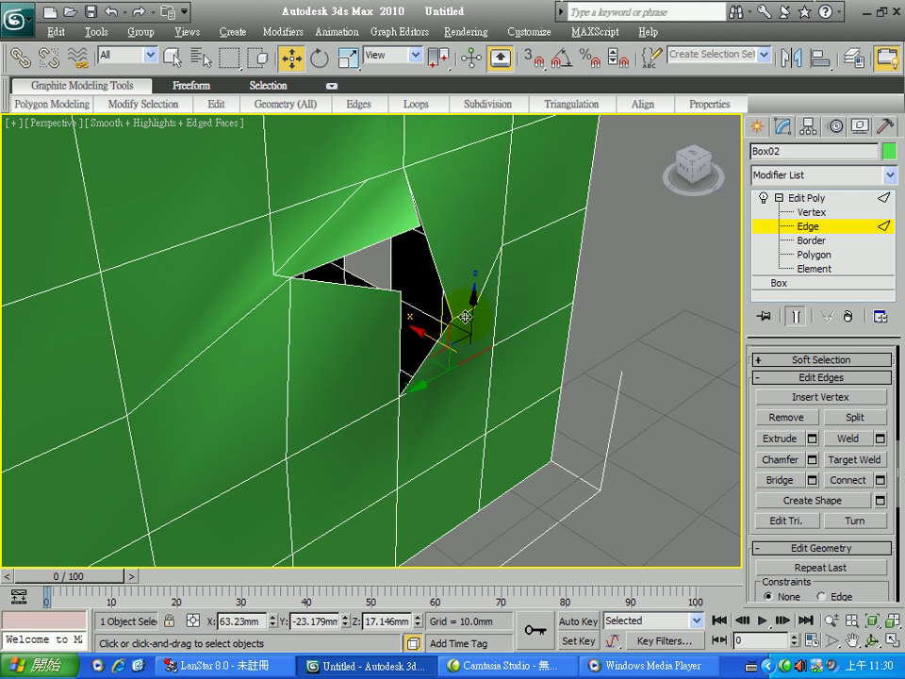
key("ctrl+z")
key("ctrl+z")
Pull the short edge on the other side of the split corner outward along the X axis.
left_click_drag(415, 288, 374, 263)
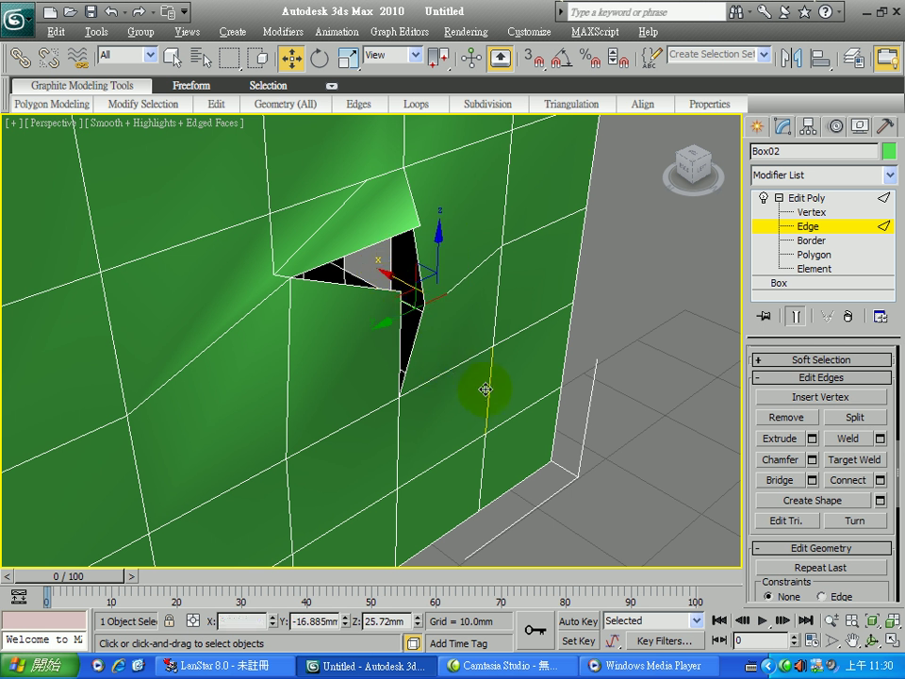
left_click(656, 414)
left_click(469, 274)
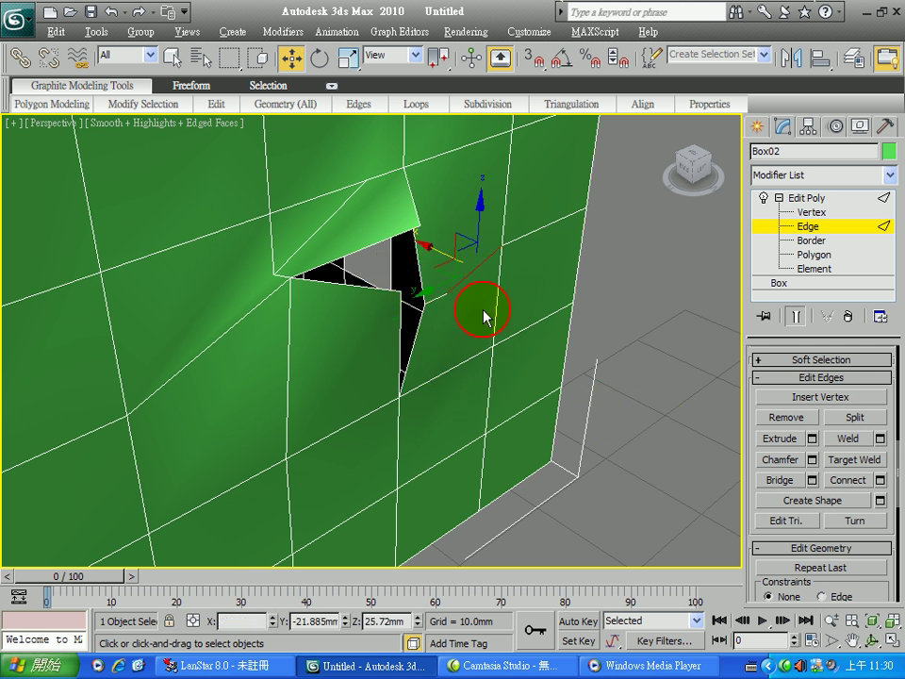
Remove the vertical edge of the side face diagonally below the split opening.
left_click(286, 397)
left_click(791, 418)
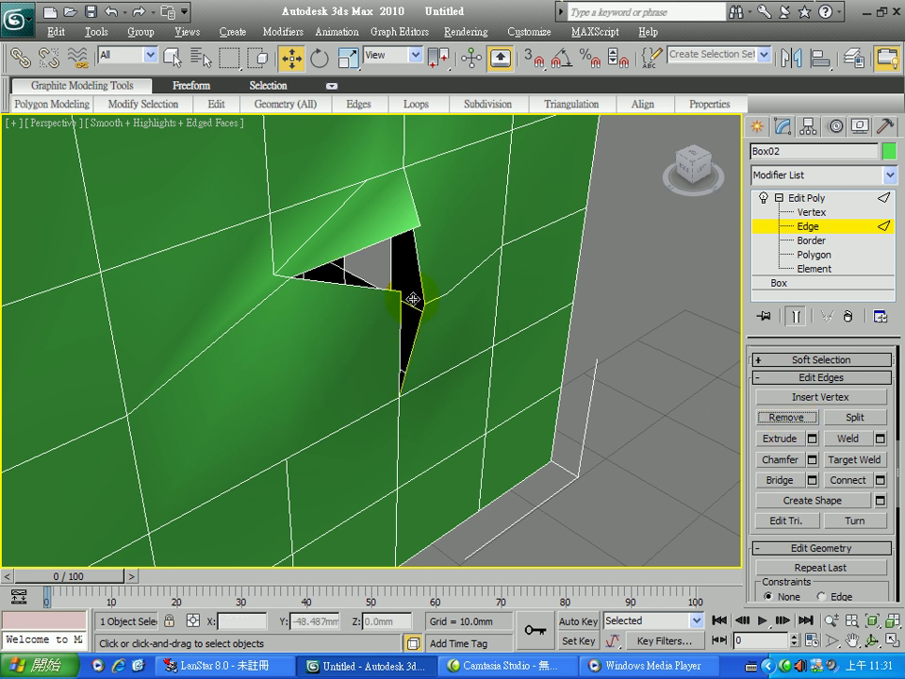
Leave the Edge level of the Edit Poly modifier and re-enter it to reach the edge editing tools.
middle_click_drag(616, 495, 627, 476)
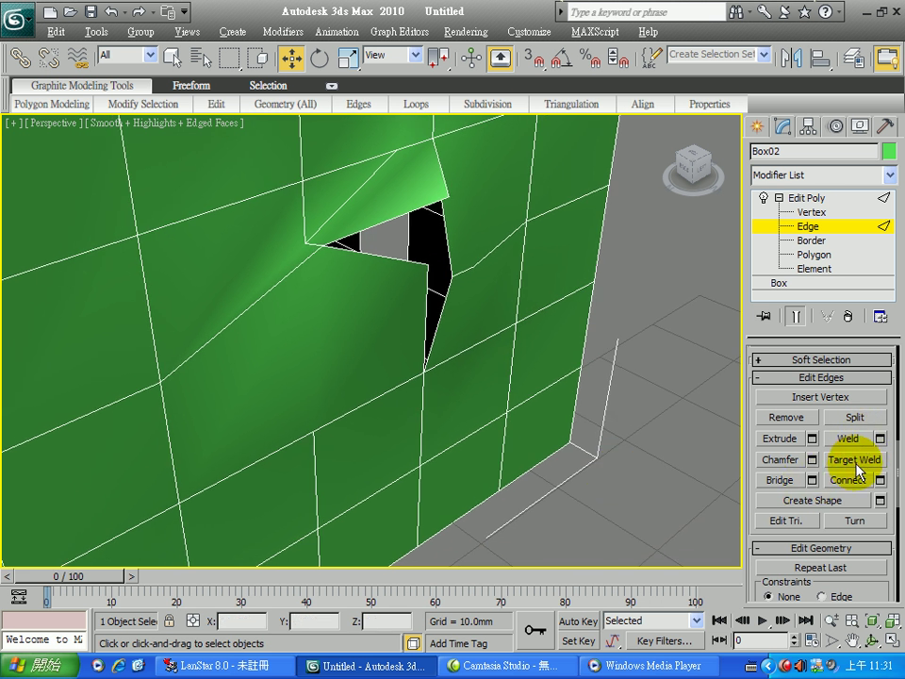
left_click(810, 227)
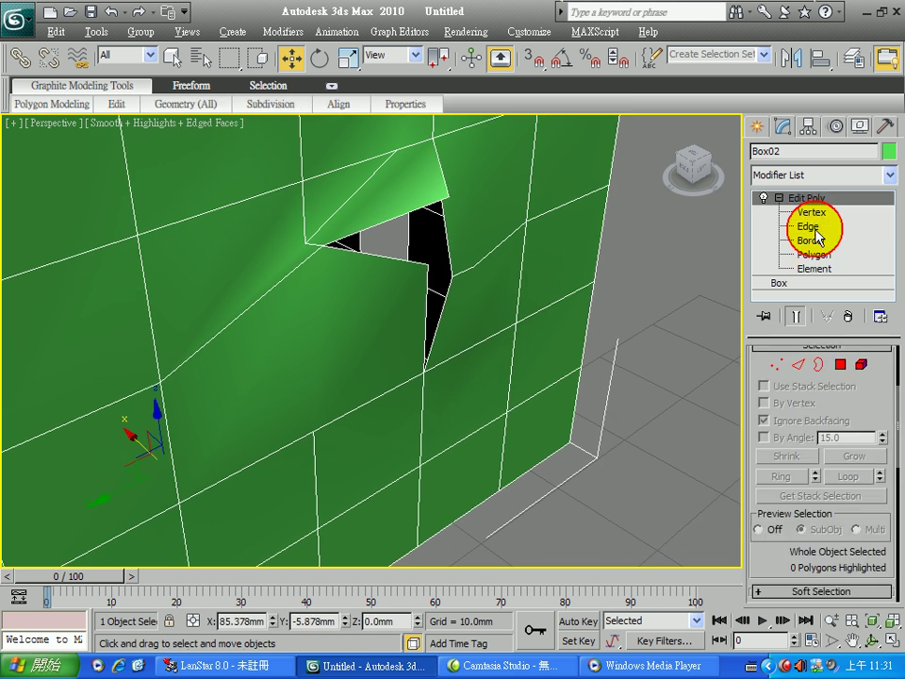
left_click(813, 229)
left_click_drag(768, 560, 776, 384)
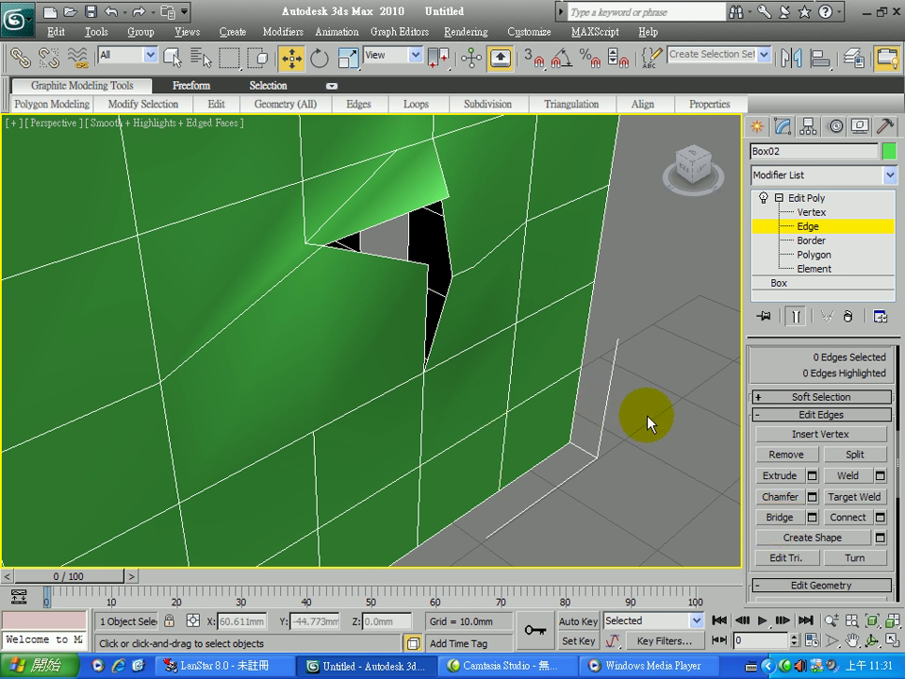
Select the facing vertical edges on both sides of the tall rectangular opening in the box's front face.
scroll(612, 410, "down", 10)
scroll(455, 364, "up", 5)
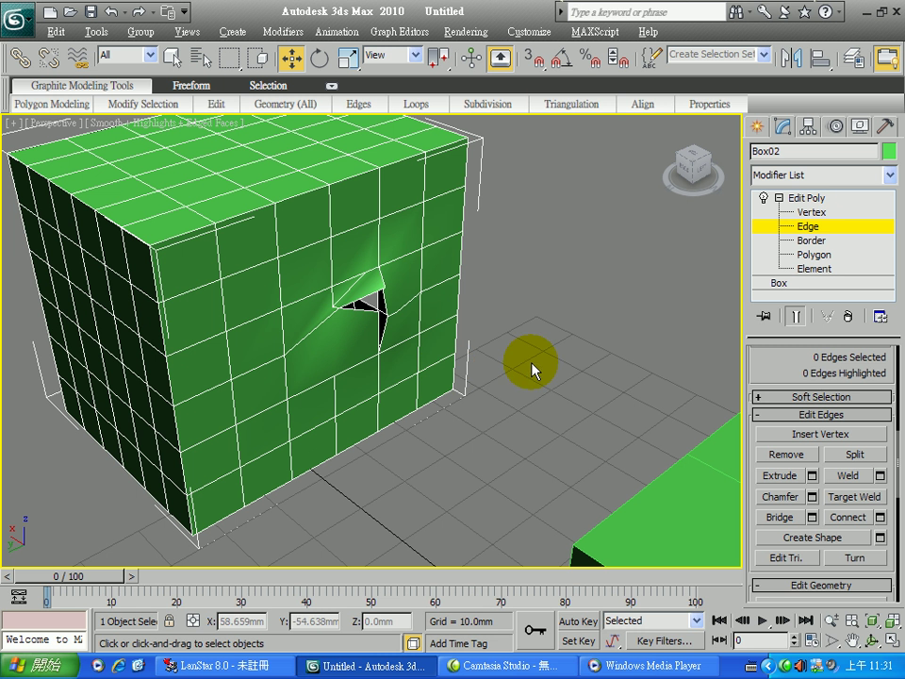
middle_click_drag(550, 344, 357, 330, "alt")
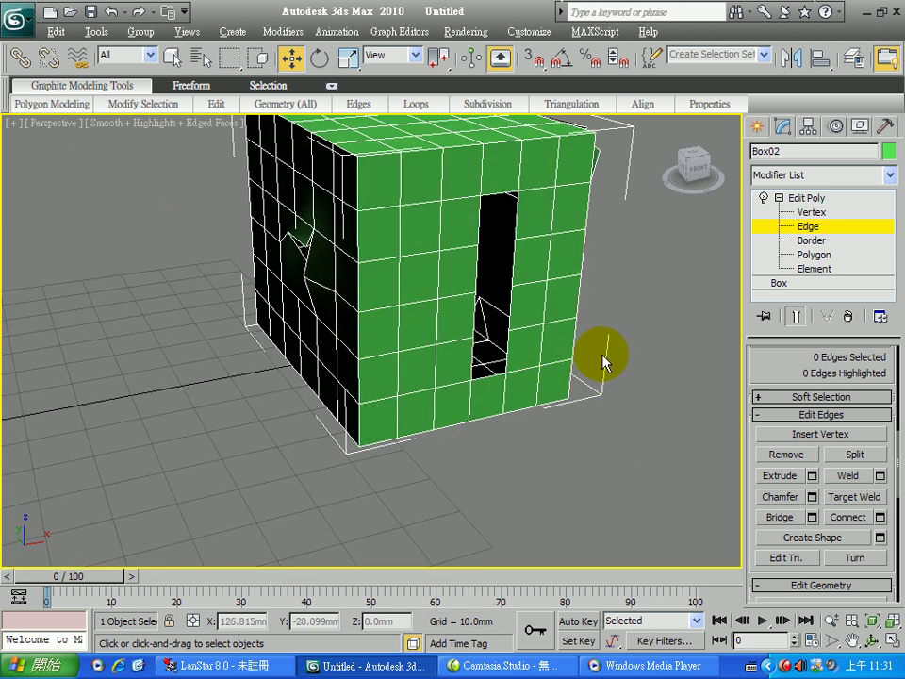
scroll(580, 267, "up", 3)
middle_click_drag(580, 266, 521, 337)
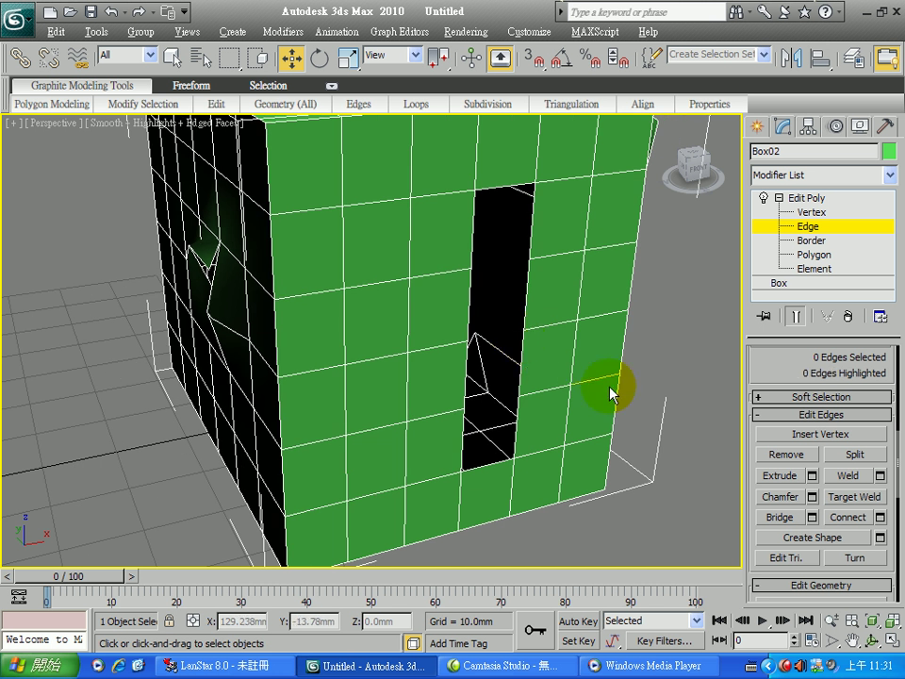
left_click(529, 286)
left_click(172, 59)
left_click(529, 286)
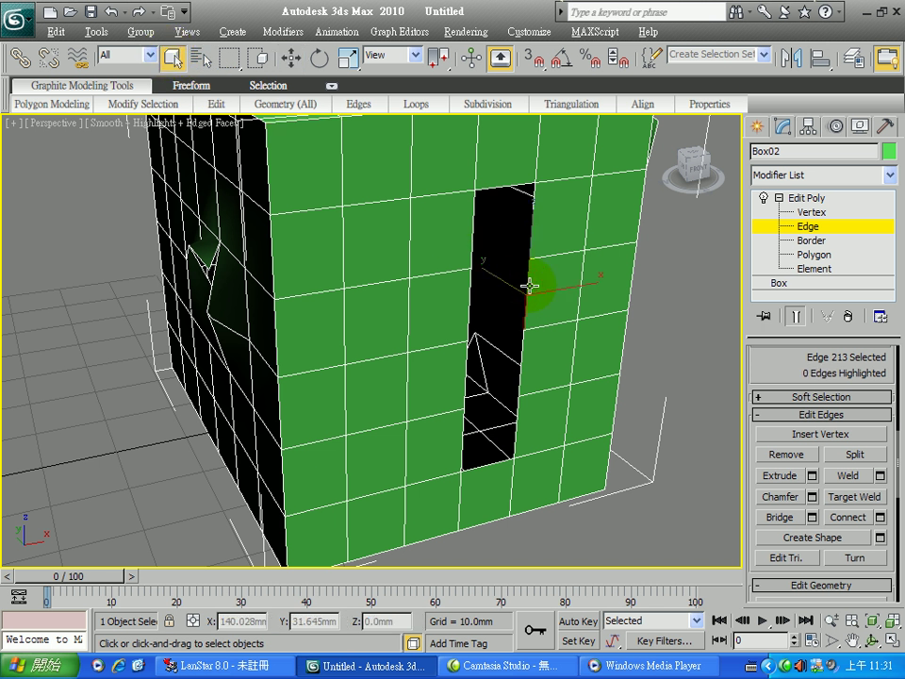
left_click(466, 389)
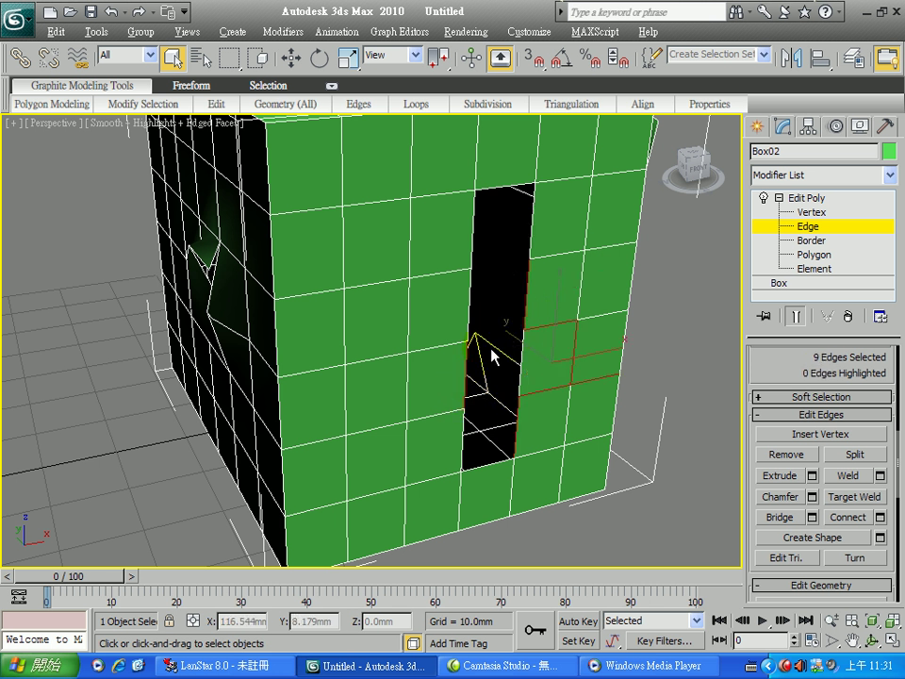
Set the edge bridge to 19 segments, smooth 29 and bridge adjacent 34, and apply it to the edge selection.
left_click(812, 517)
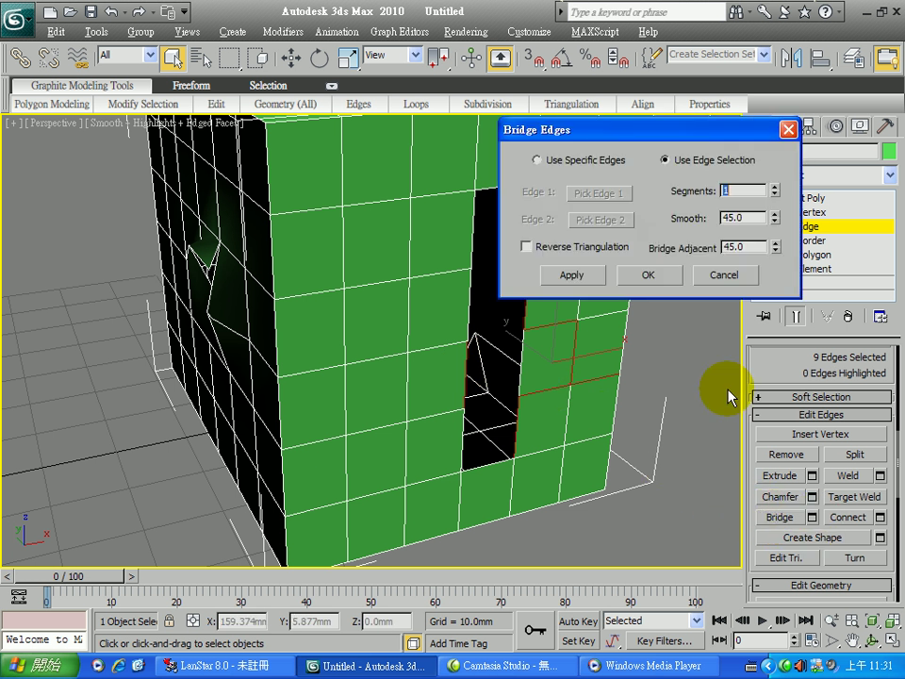
left_click_drag(663, 125, 707, 115)
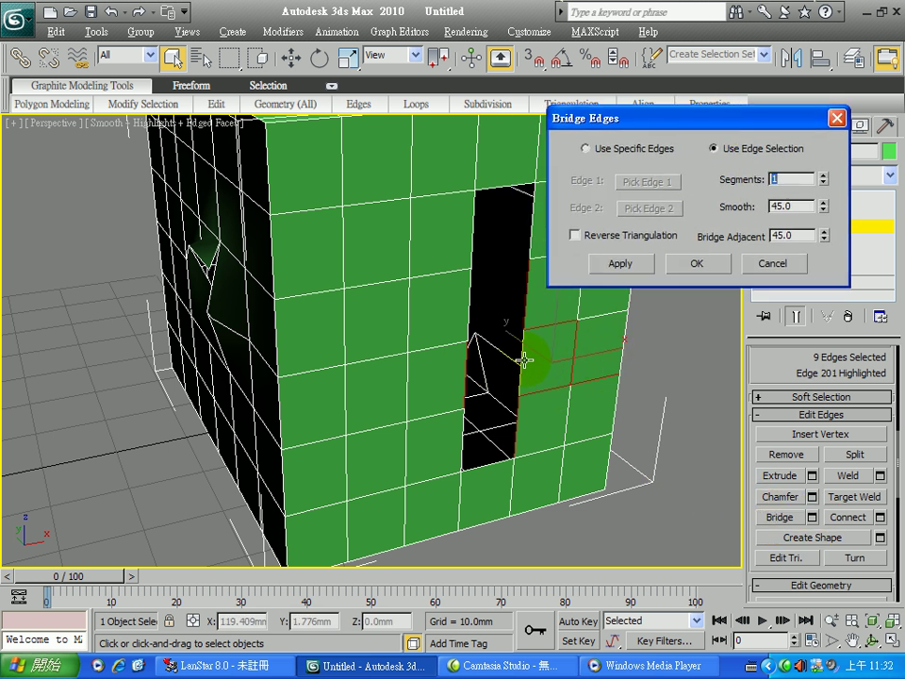
left_click_drag(824, 185, 824, 232)
left_click(621, 263)
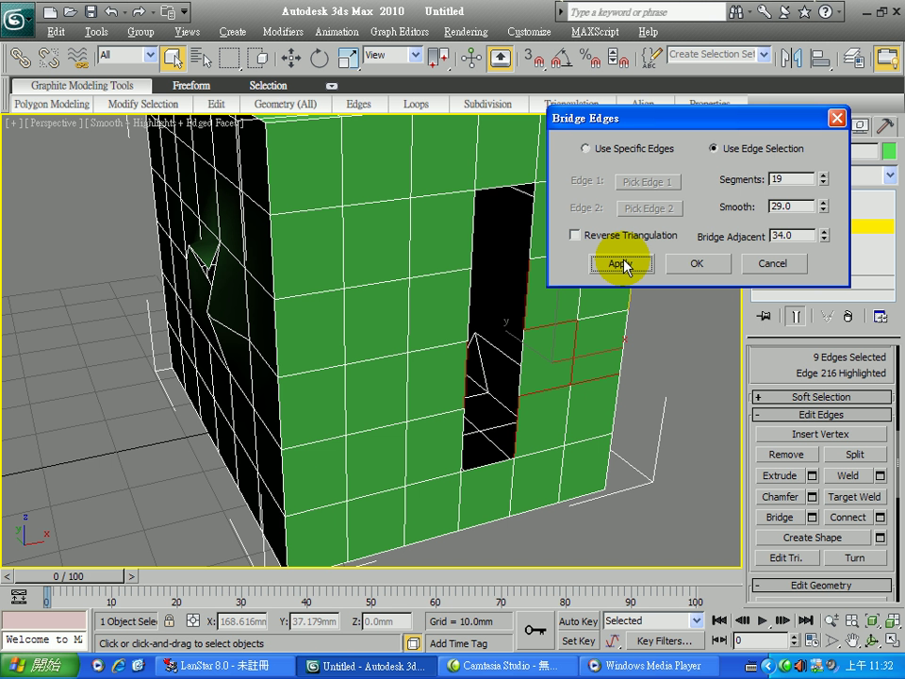
left_click(700, 264)
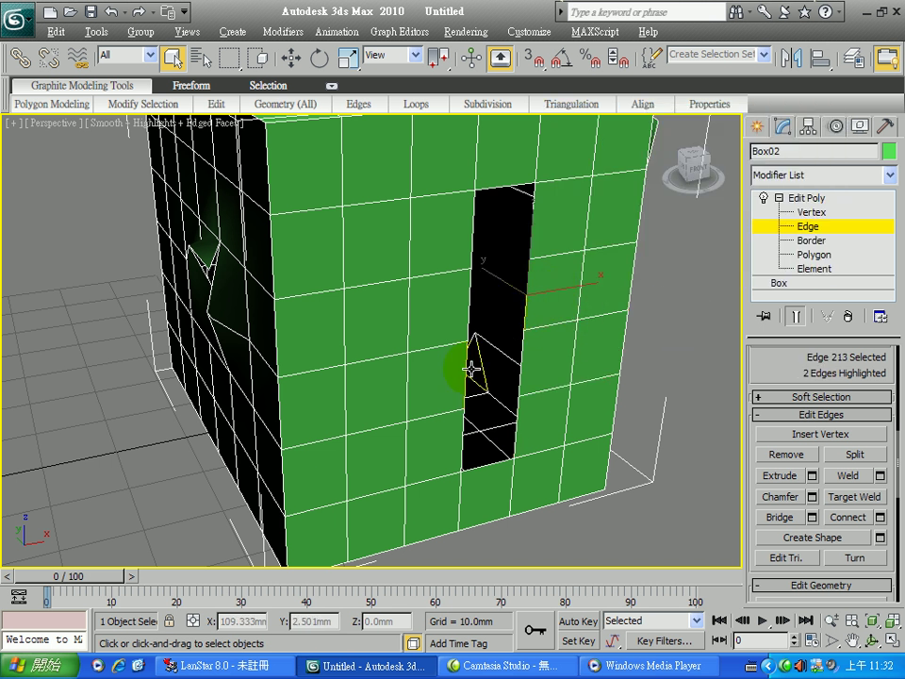
Try to bridge a new selection of edges across the opening, and leave the Edge level for Border.
left_click(467, 309)
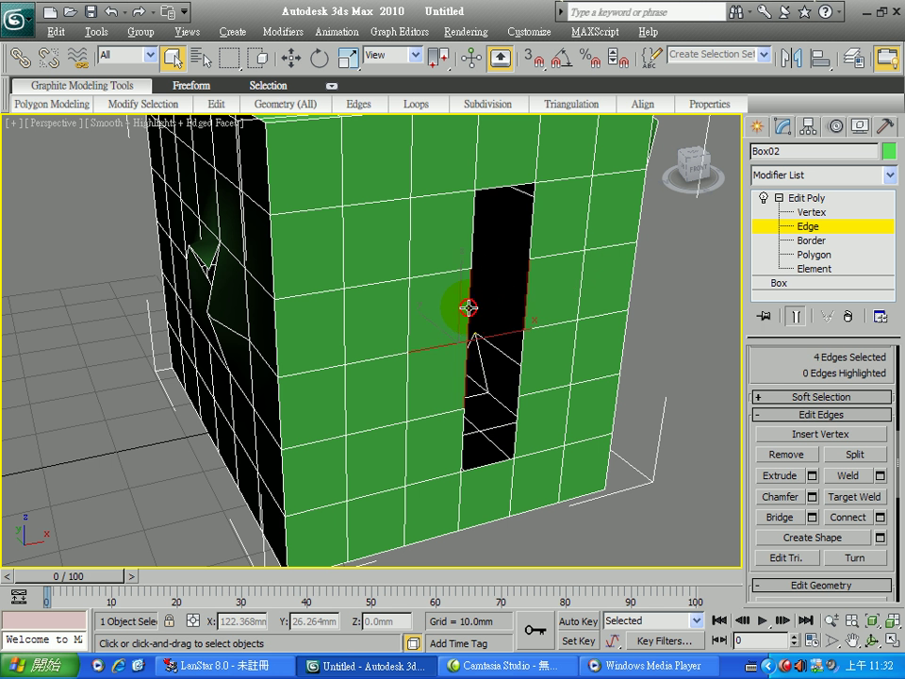
left_click(776, 517)
left_click(810, 240)
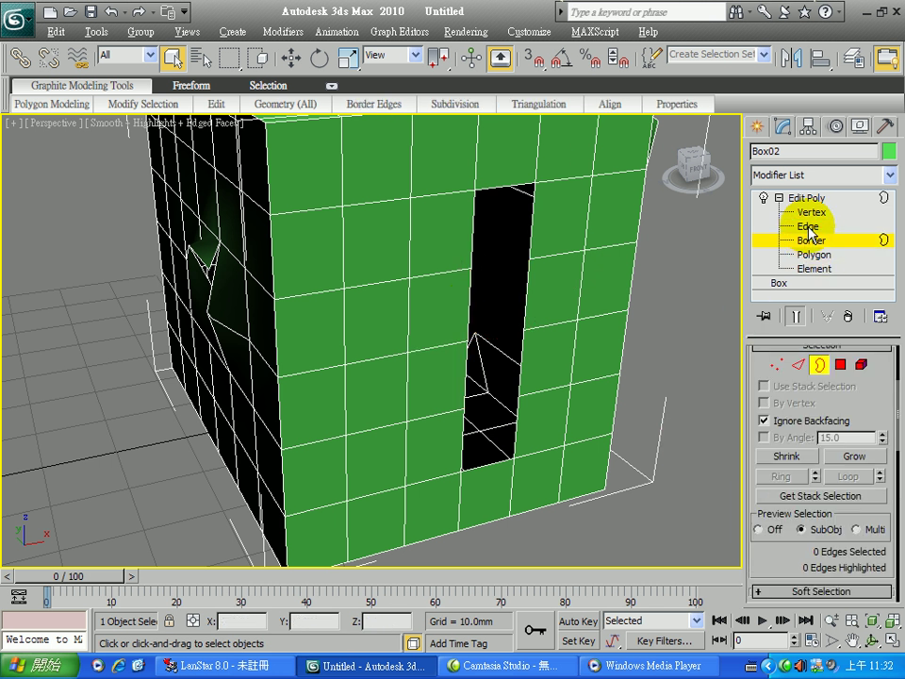
Return to the Edge level and bridge one vertical edge of the opening diagonally to a lower edge on its opposite side.
left_click(809, 227)
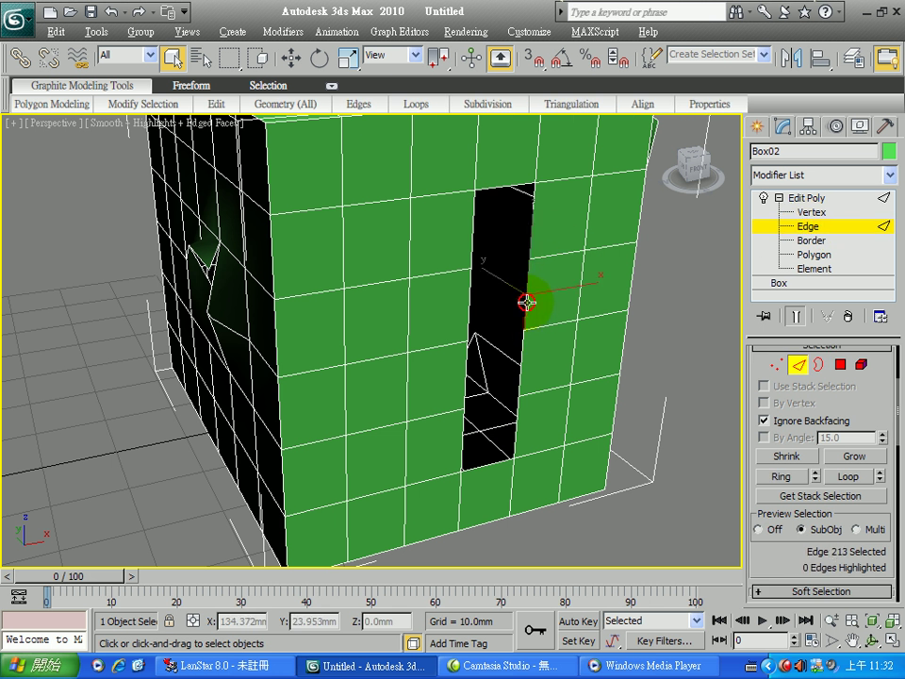
left_click(467, 396, "ctrl")
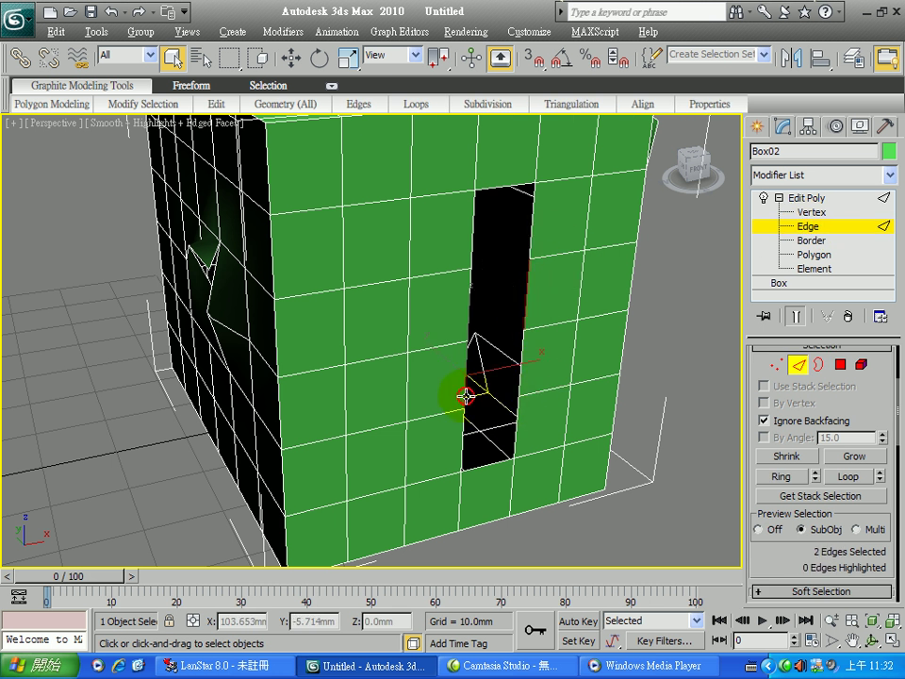
left_click_drag(773, 576, 778, 354)
left_click(779, 500)
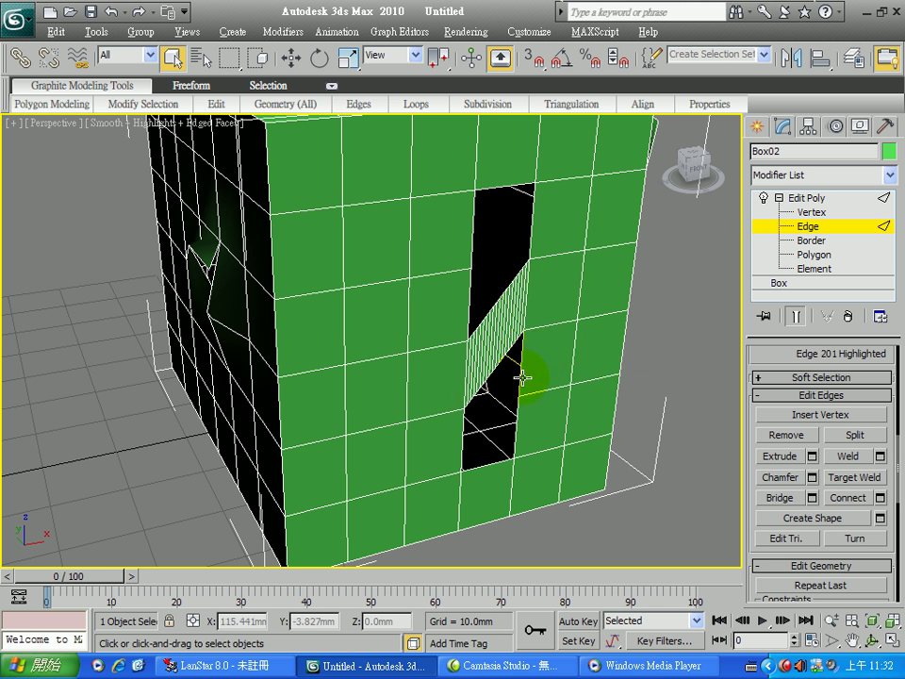
Create a box about 26 mm long, 28 mm wide and 28 mm high on empty ground in front of the existing boxes.
scroll(603, 376, "down", 3)
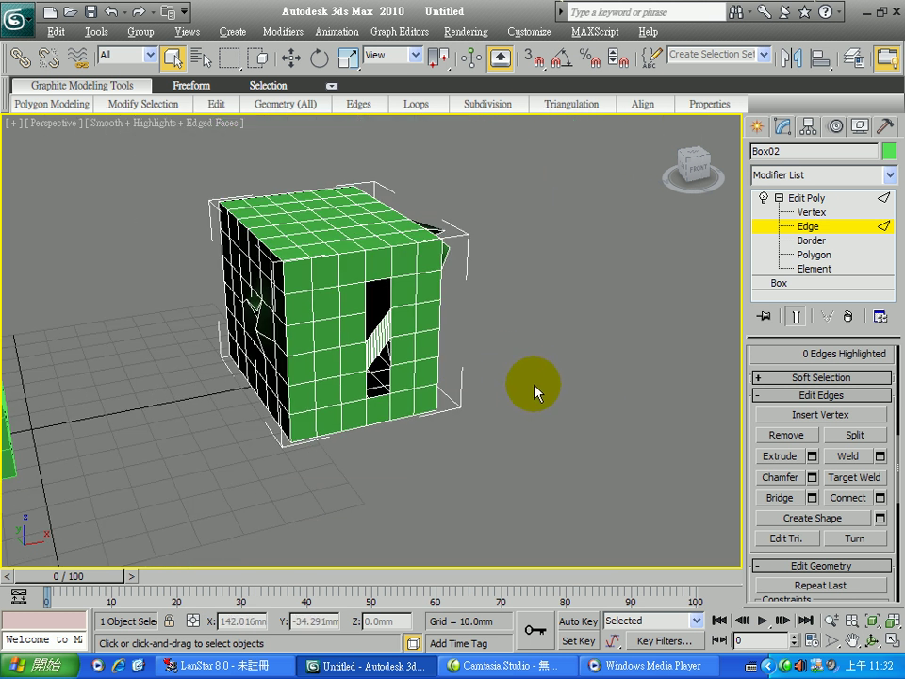
middle_click_drag(520, 382, 495, 380)
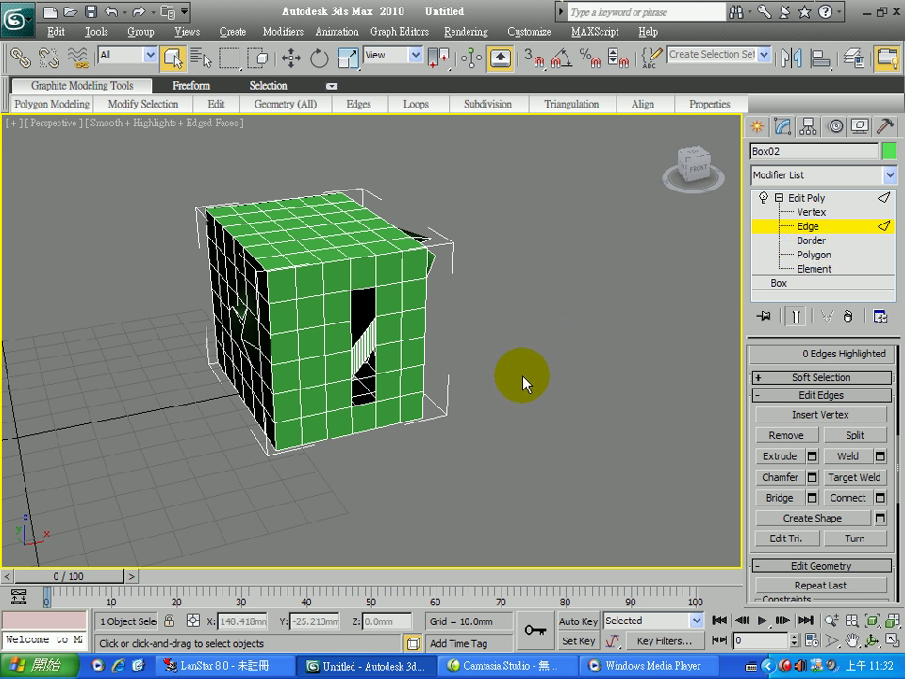
middle_click_drag(545, 392, 259, 396, "alt")
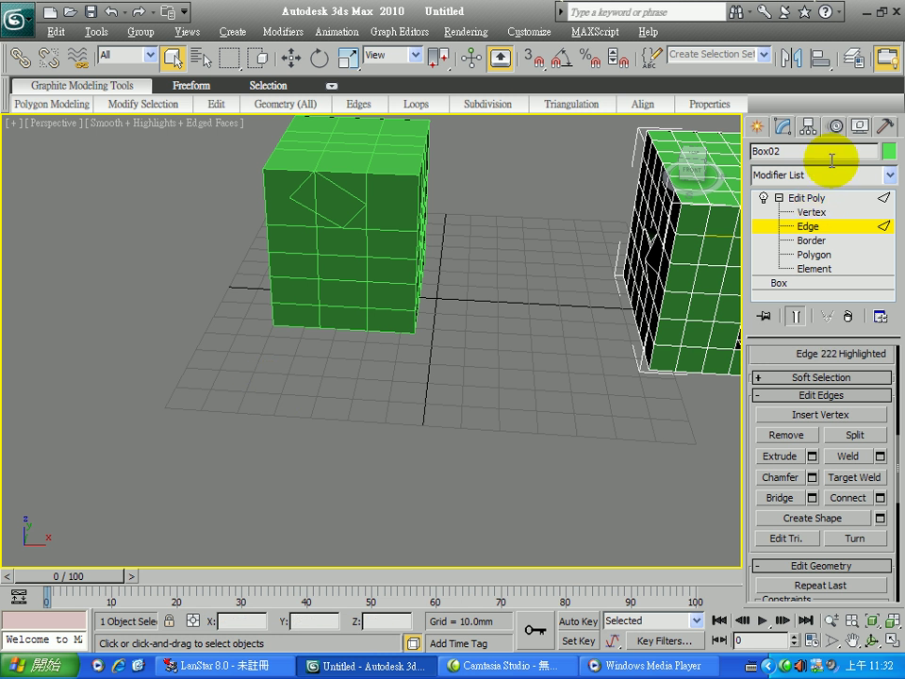
left_click(757, 126)
left_click(790, 239)
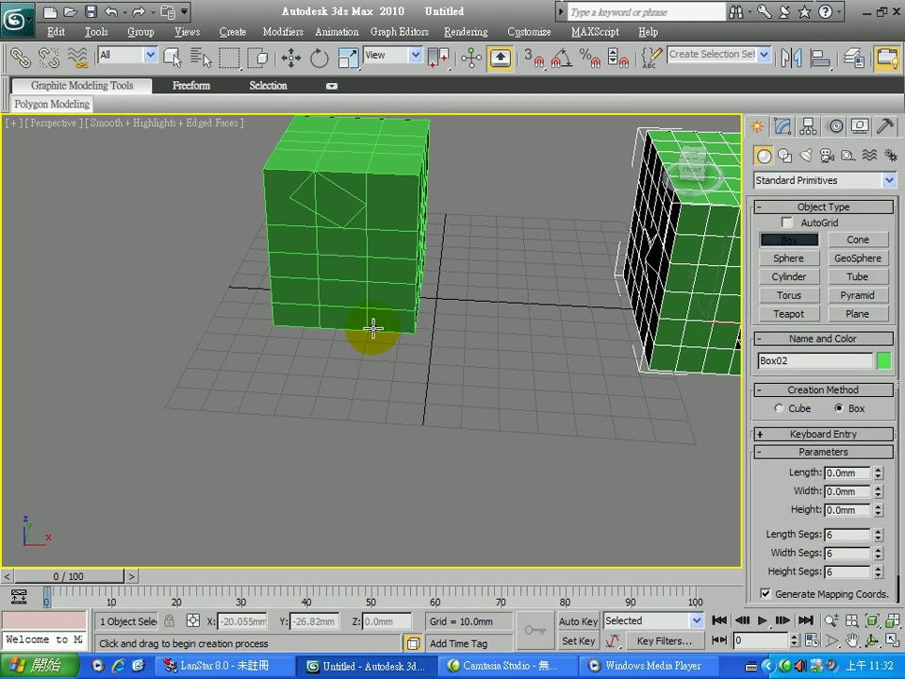
middle_click_drag(385, 319, 366, 315, "alt")
left_click_drag(232, 407, 341, 480)
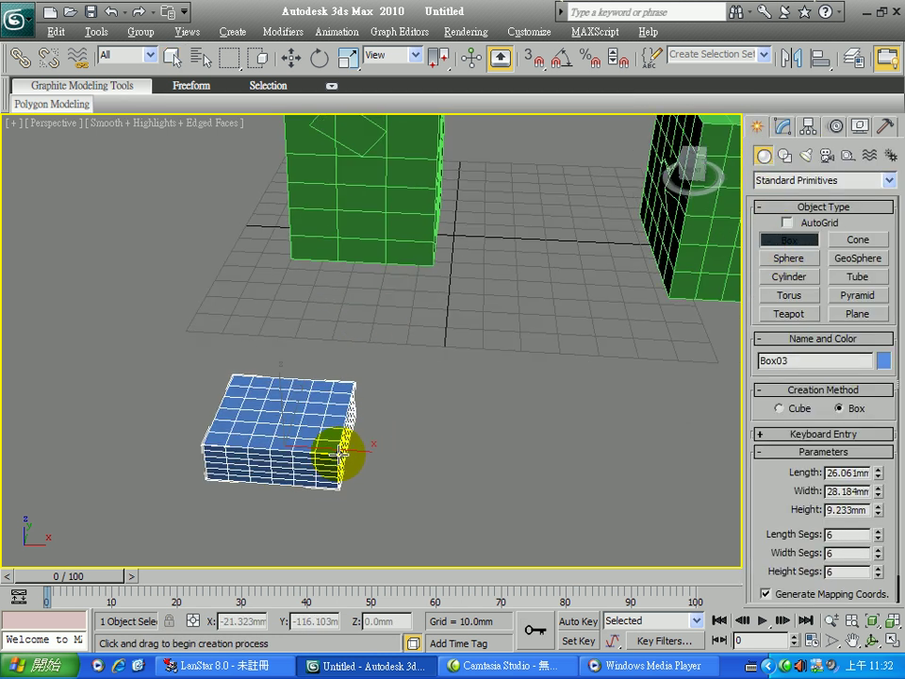
left_click(348, 368)
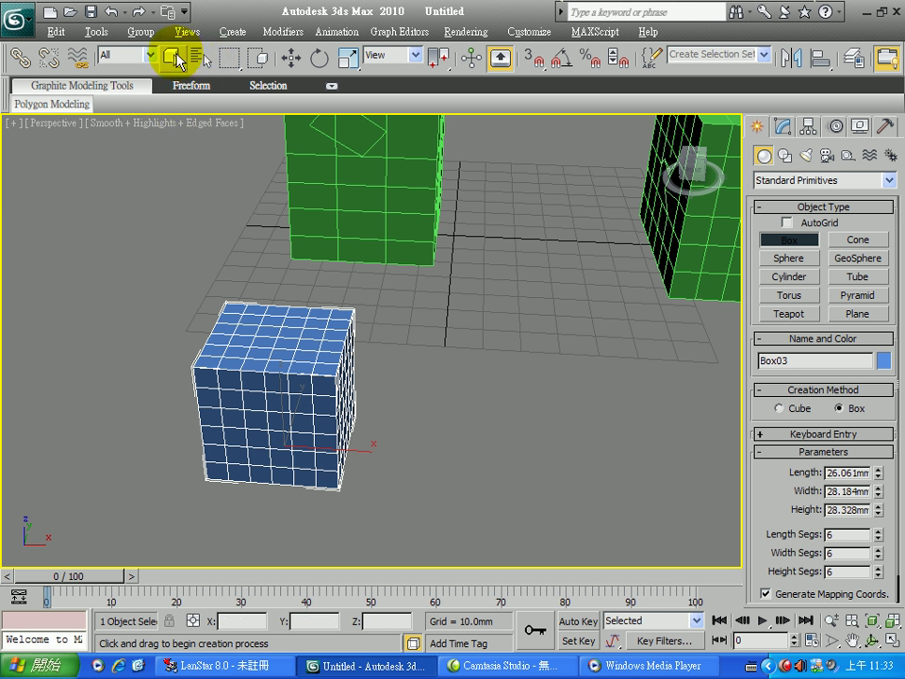
Clone the new box once as a Copy, about 54 mm away along the X axis.
left_click(177, 60)
left_click(292, 57)
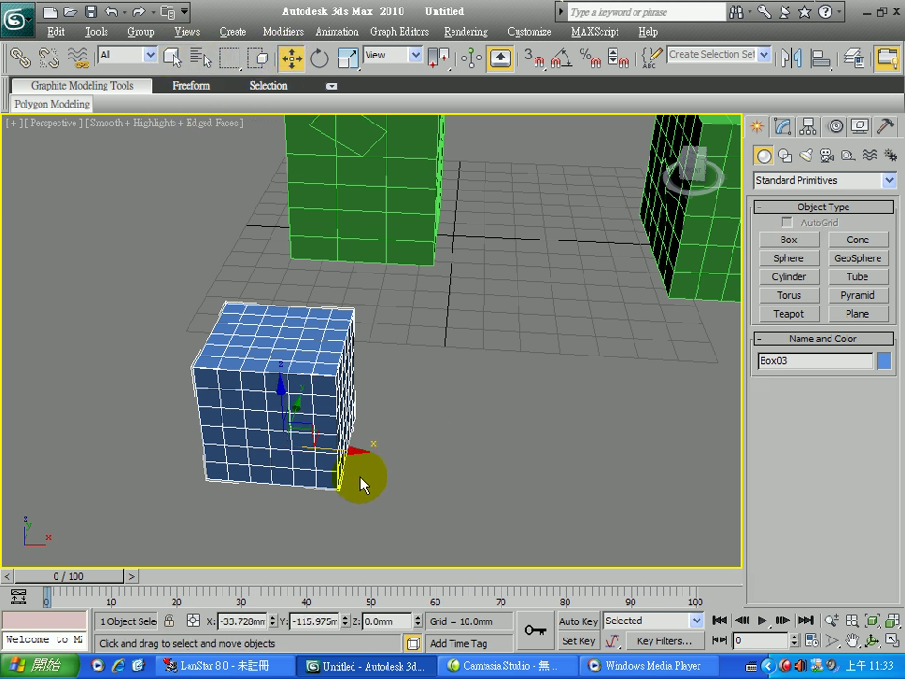
left_click_drag(359, 449, 609, 450, "shift")
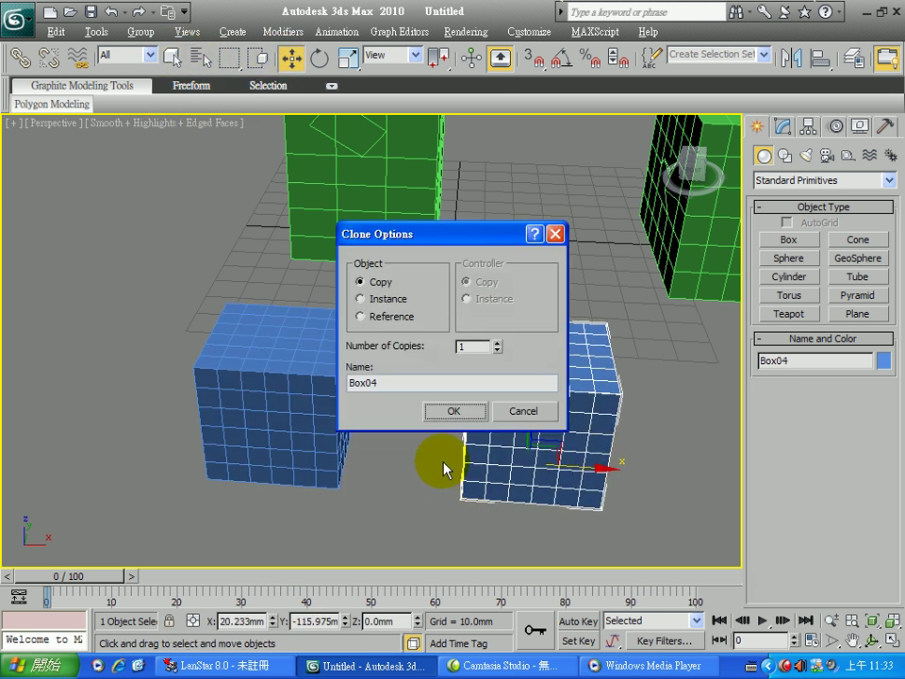
left_click(454, 411)
Convert the original blue box and its clone to Editable Poly objects.
left_click(321, 437)
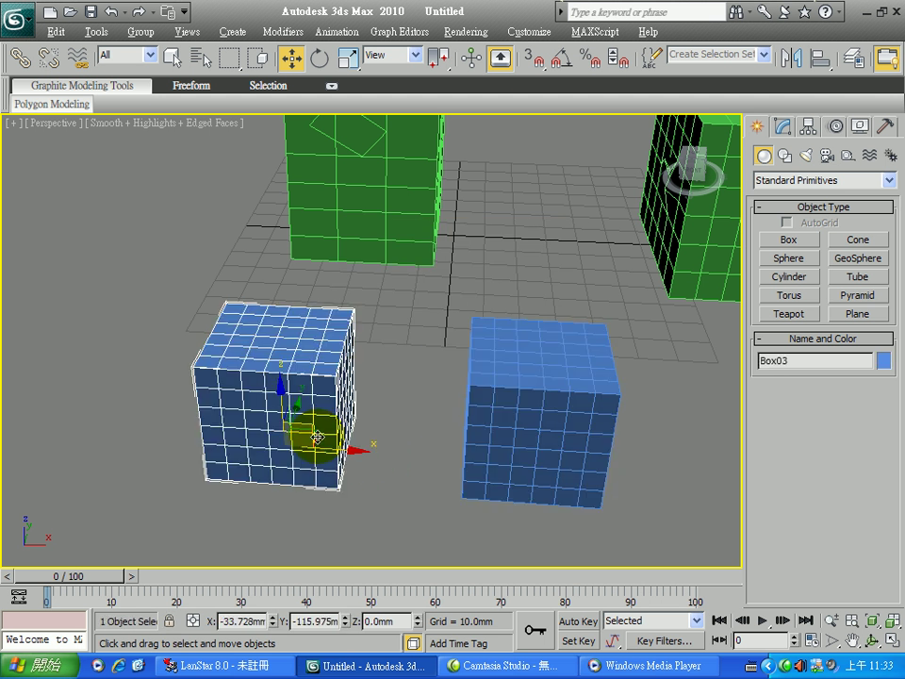
right_click(315, 433)
mouse_move(358, 593)
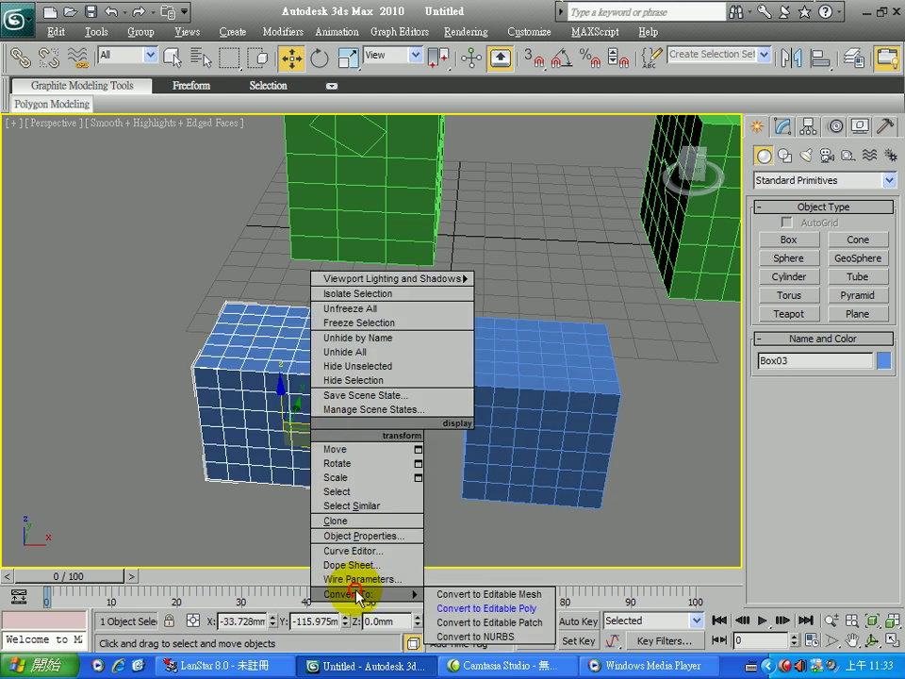
left_click(499, 608)
left_click(542, 434)
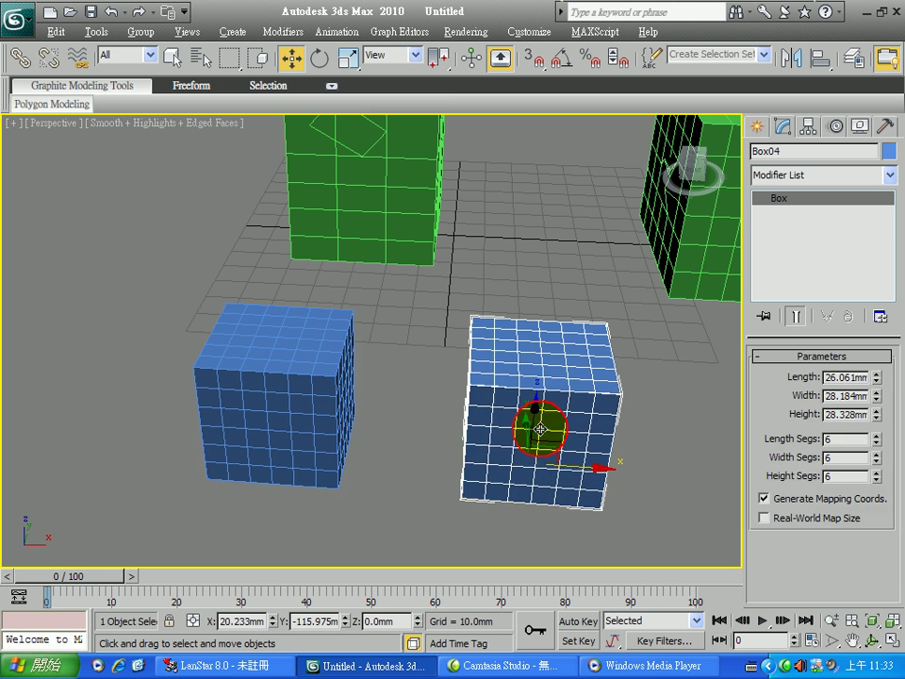
right_click(541, 434)
mouse_move(590, 585)
left_click(733, 600)
Select the original blue box and enter its Polygon level.
left_click(283, 412)
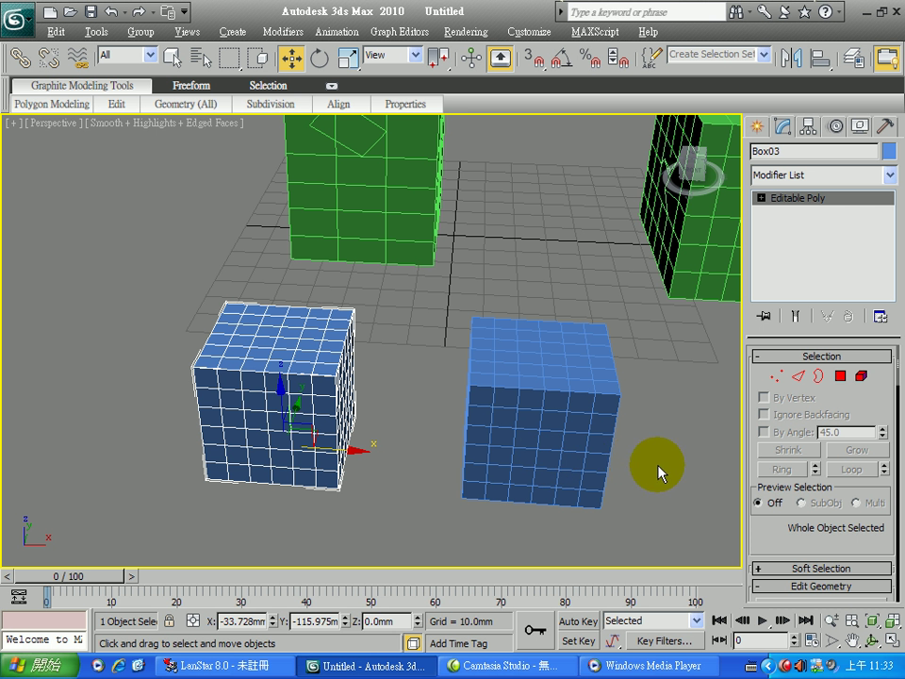
left_click(840, 375)
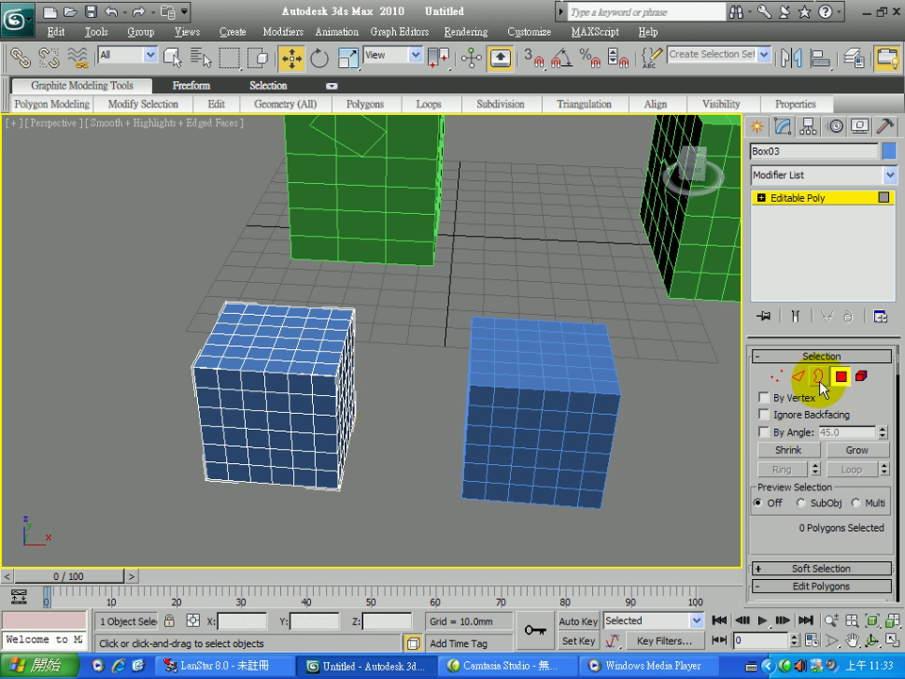
left_click(820, 378)
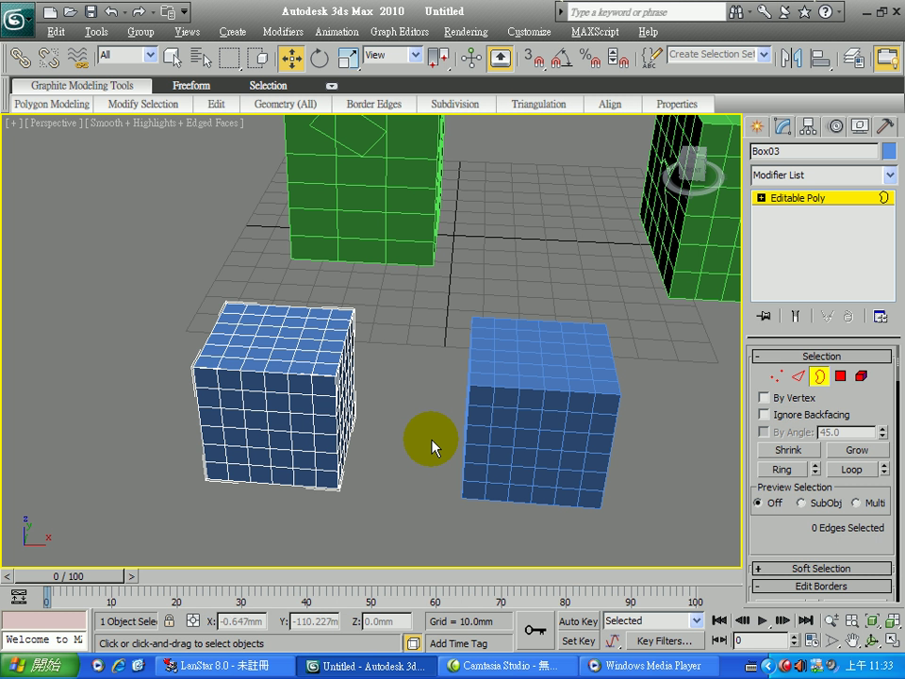
left_click(841, 376)
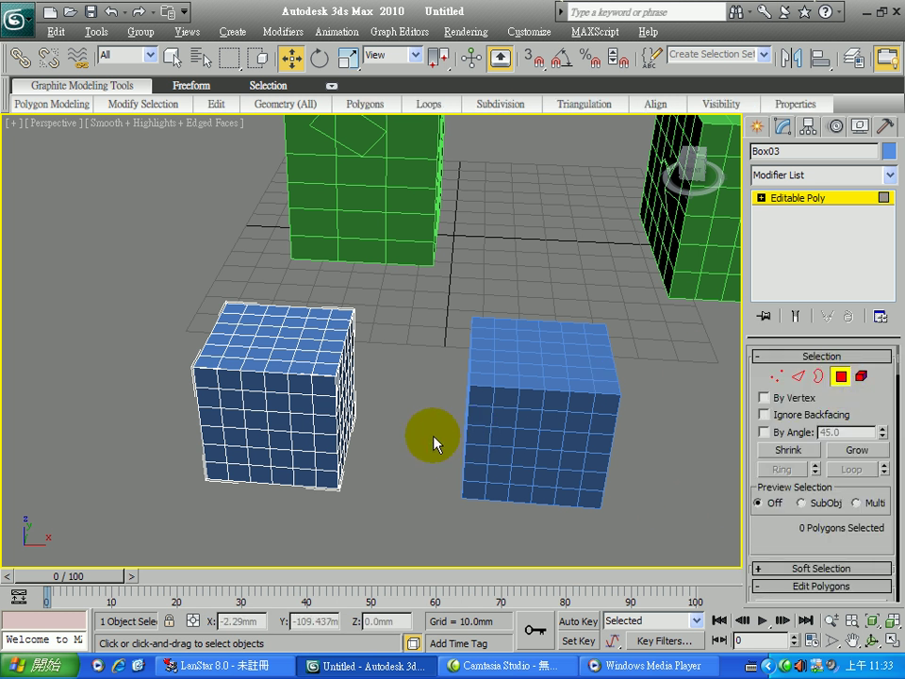
Delete a block of polygons two wide and three high from the box's side face that looks toward the clone.
middle_click_drag(391, 435, 270, 394, "alt")
scroll(293, 386, "up", 4)
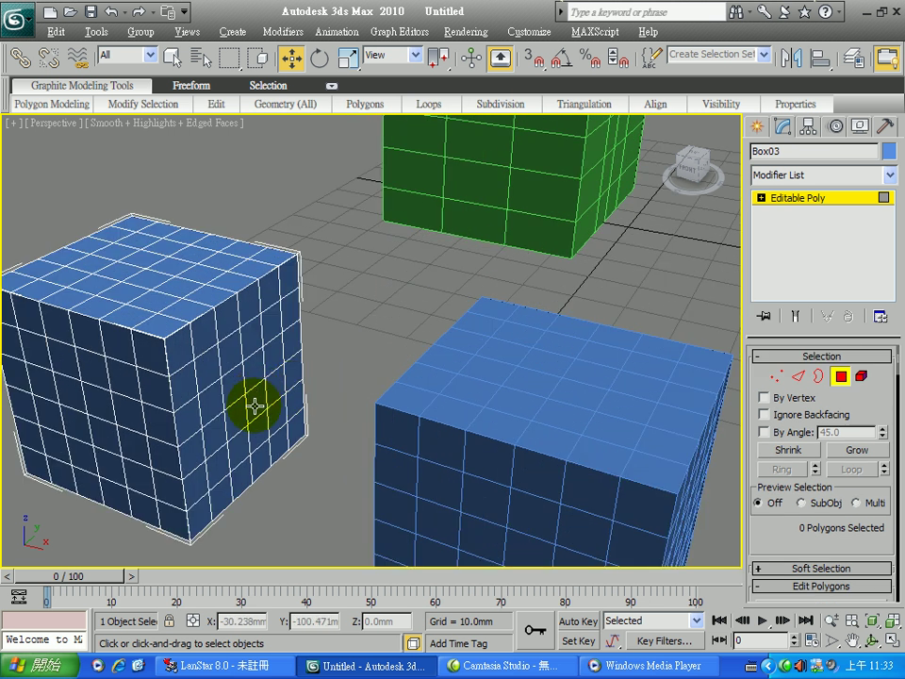
left_click_drag(262, 431, 235, 382)
left_click(111, 11)
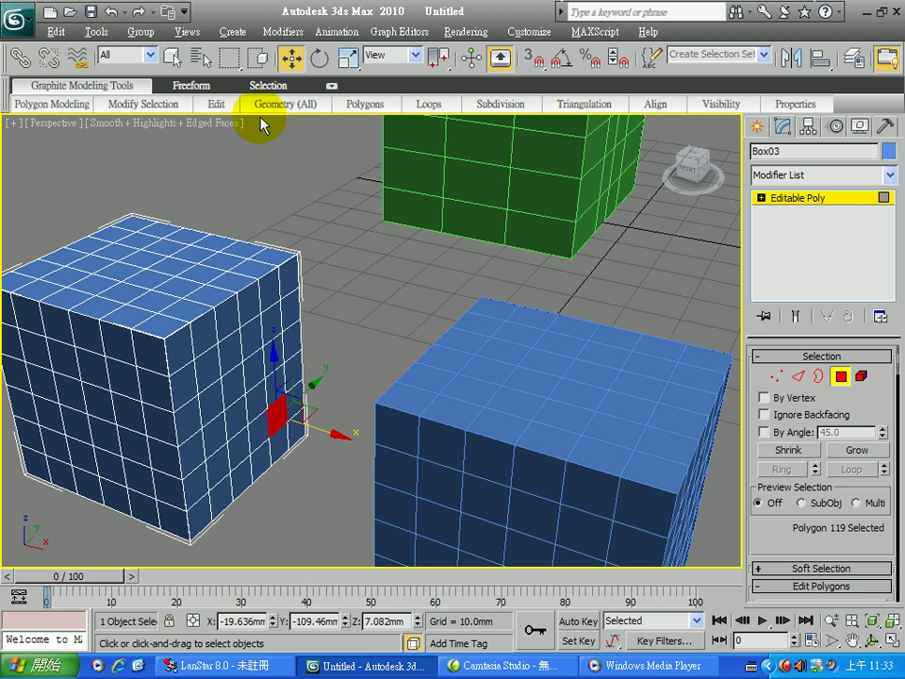
left_click(172, 57)
left_click_drag(270, 421, 192, 364)
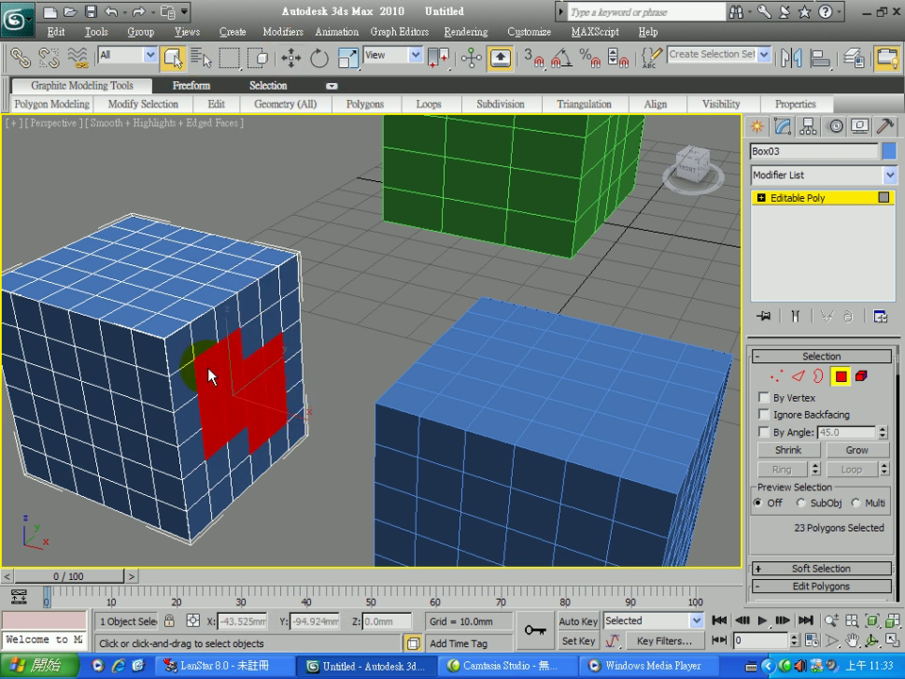
left_click(263, 426)
left_click_drag(236, 396, 237, 406)
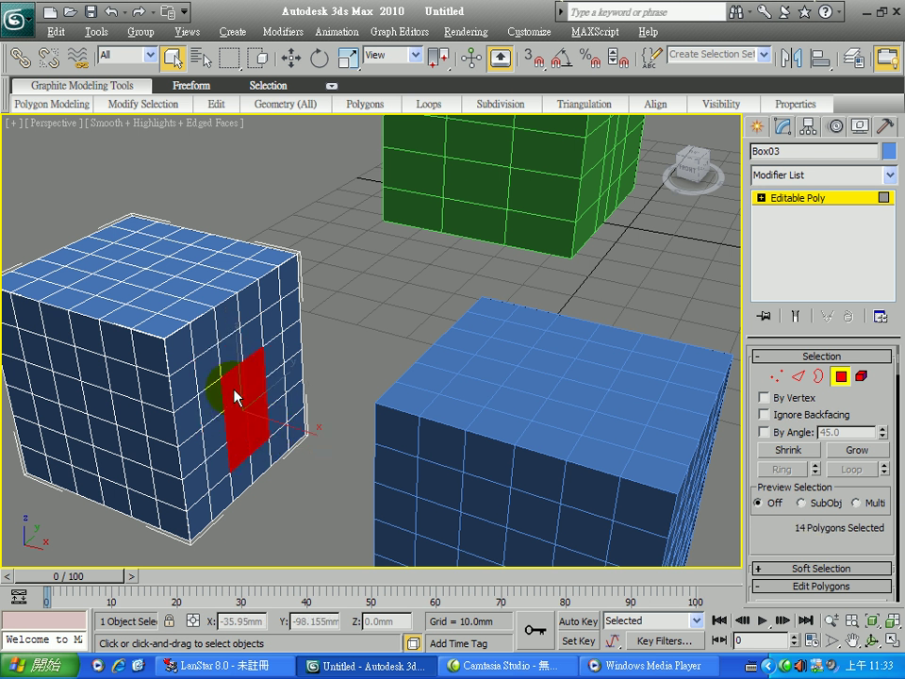
key("Delete")
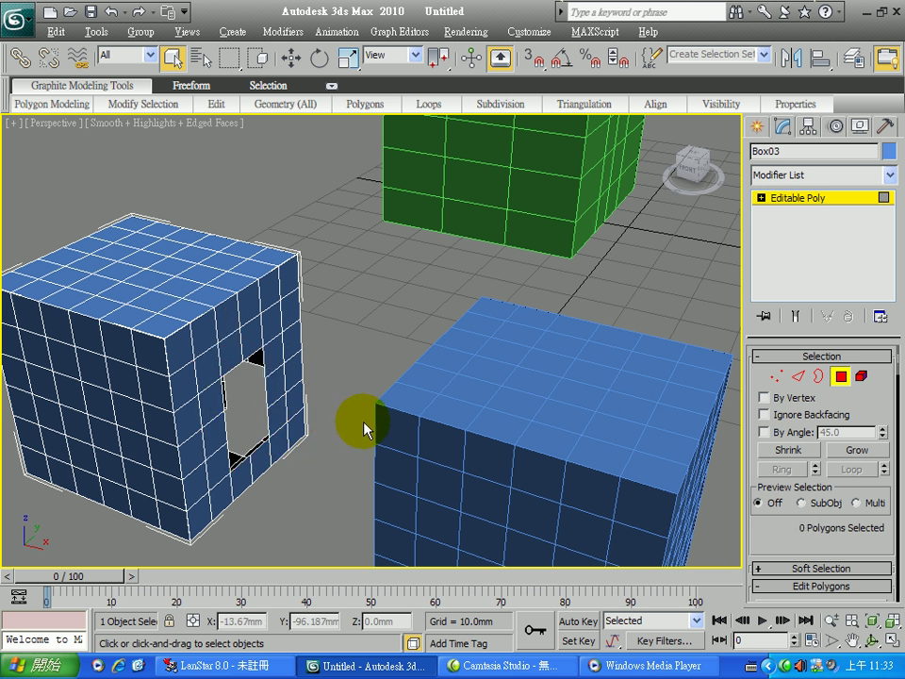
middle_click_drag(249, 424, 224, 422, "alt")
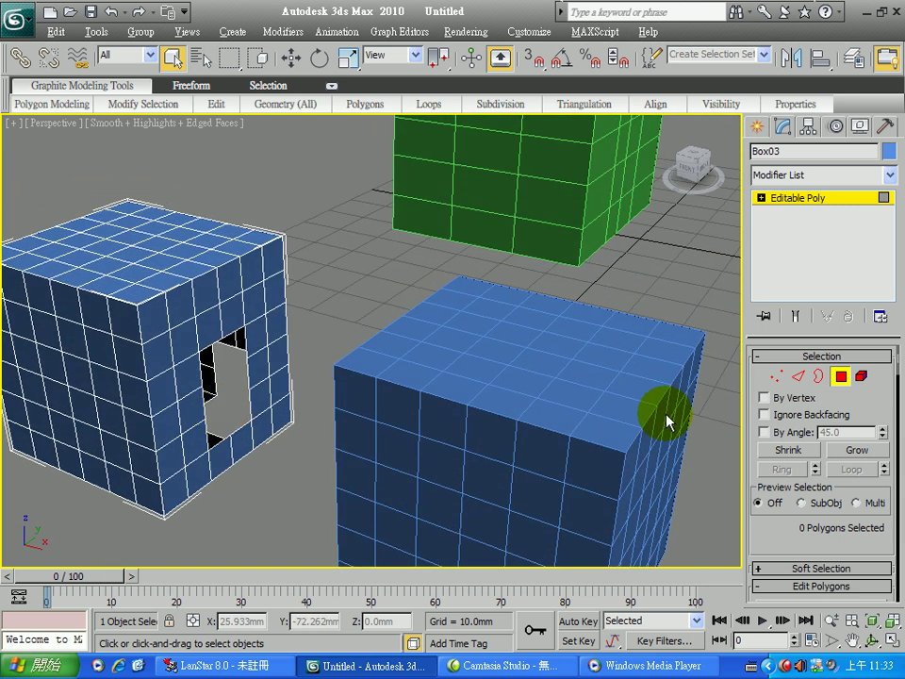
Undo the polygon deletion on the original blue box and clear the polygon selection.
left_click(764, 414)
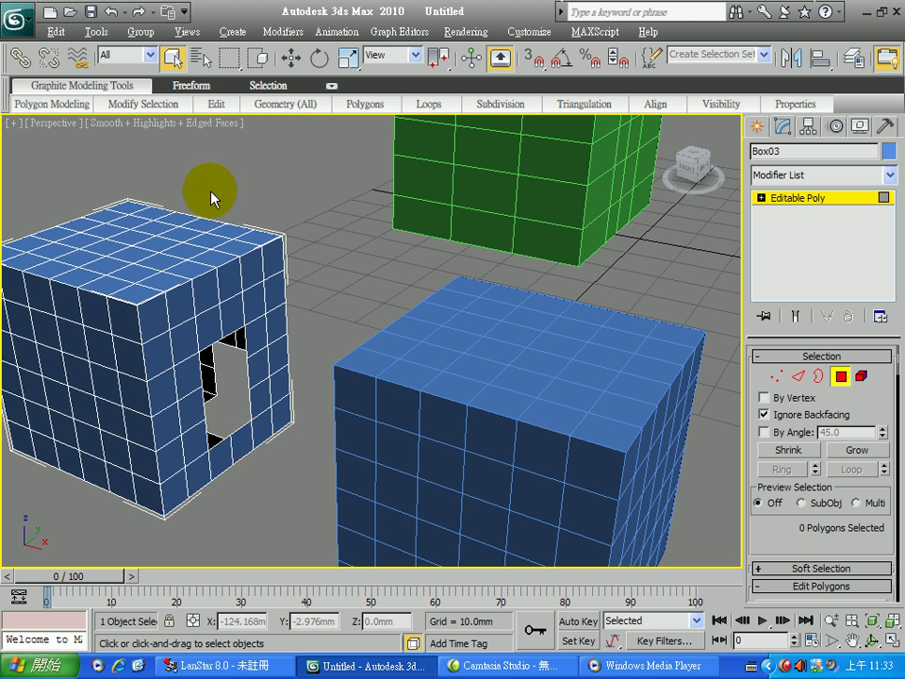
left_click(115, 10)
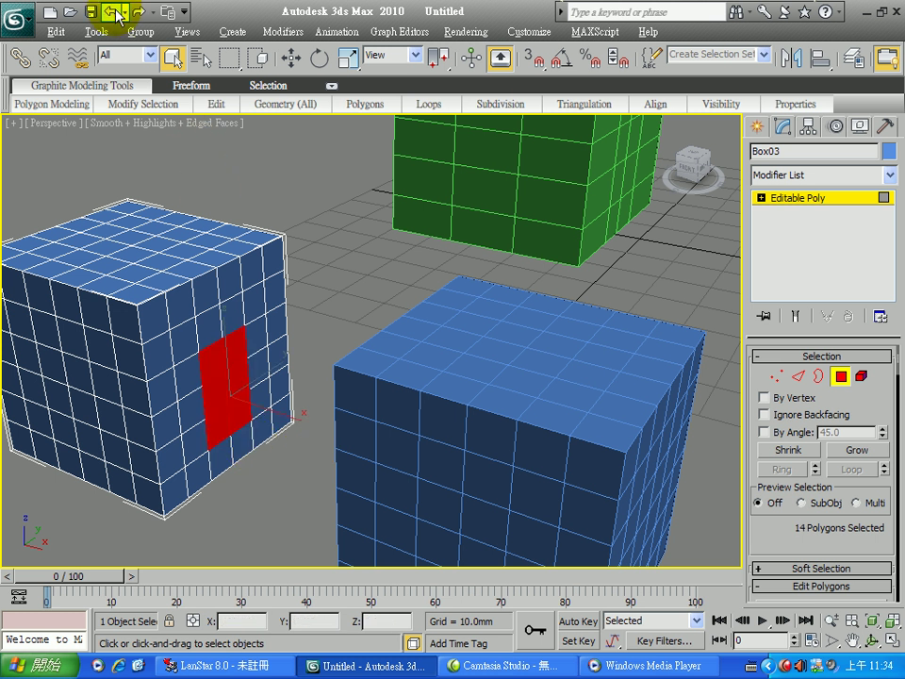
left_click(619, 480)
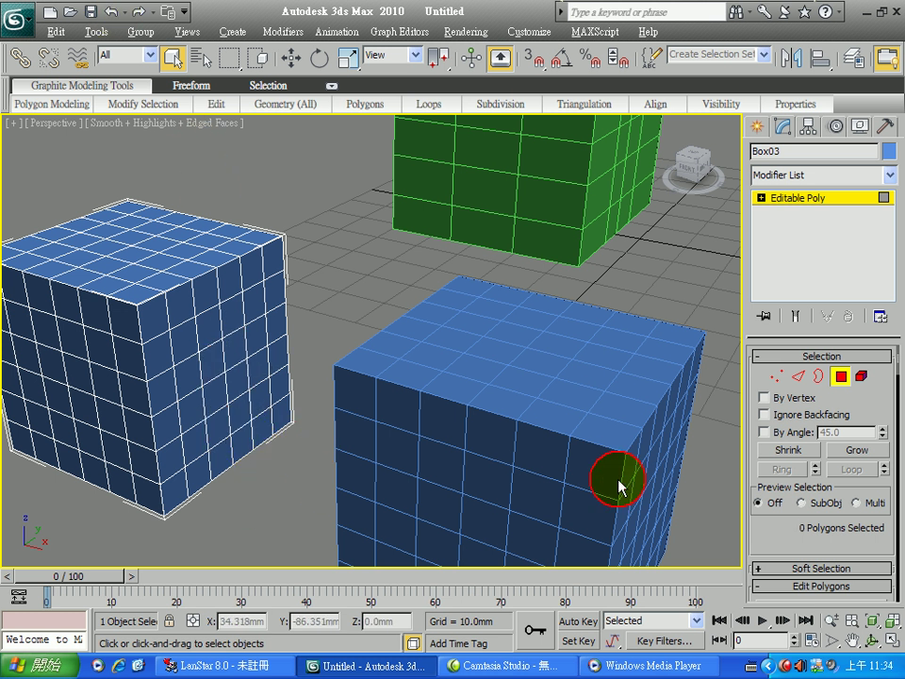
Turn on Ignore Backfacing and delete a block of polygons two wide and three high from the box face that looks toward the clone.
left_click(764, 416)
left_click(236, 415)
left_click_drag(236, 414, 223, 371)
key("Delete")
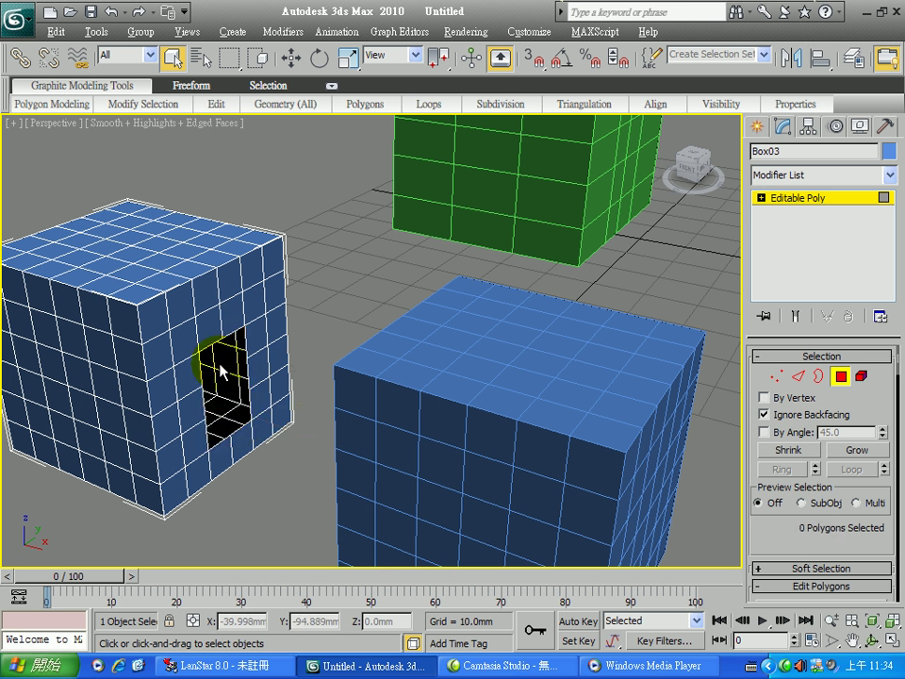
middle_click_drag(228, 387, 437, 436, "alt")
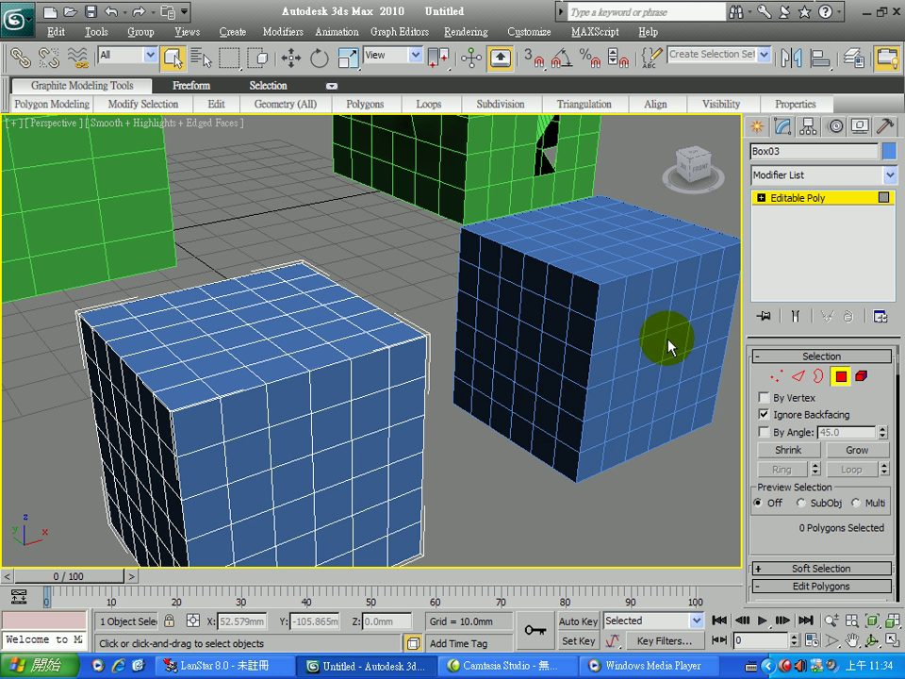
left_click(469, 498)
left_click(371, 448)
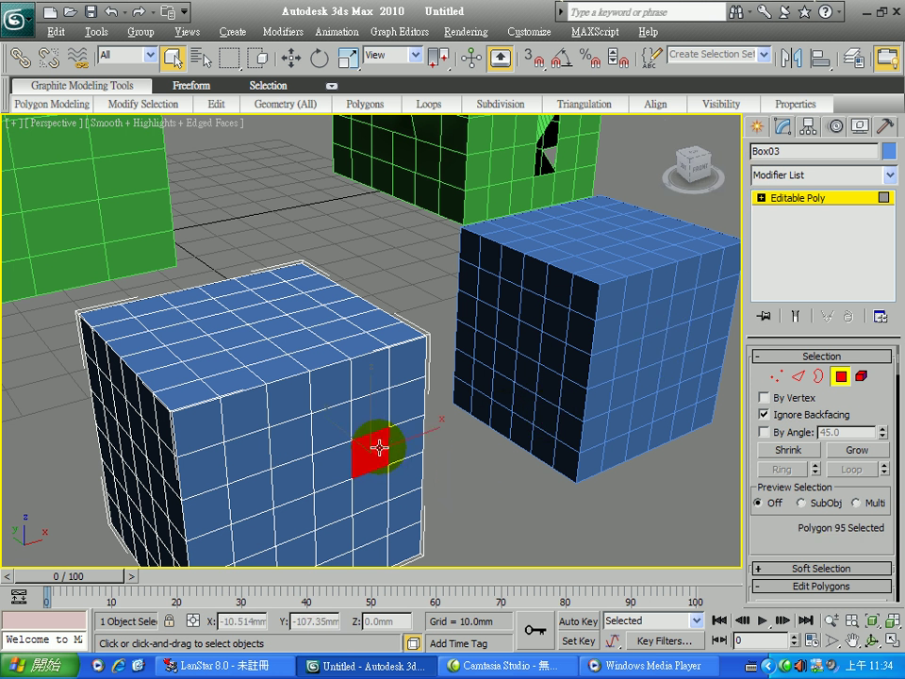
left_click(445, 482)
Select the original blue box at Element level and attach the cloned blue box to it.
left_click(863, 376)
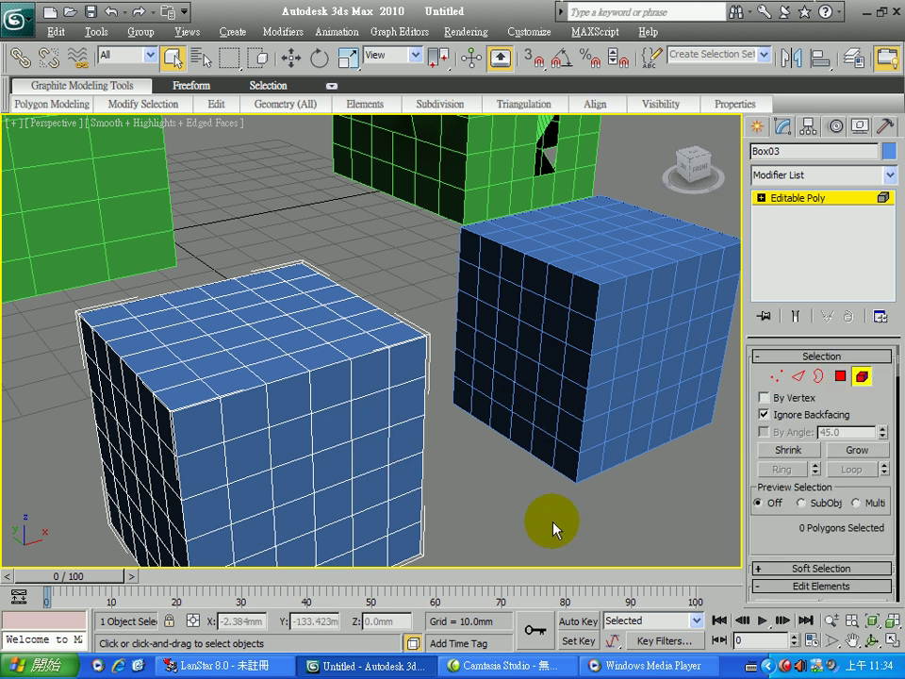
left_click(404, 477)
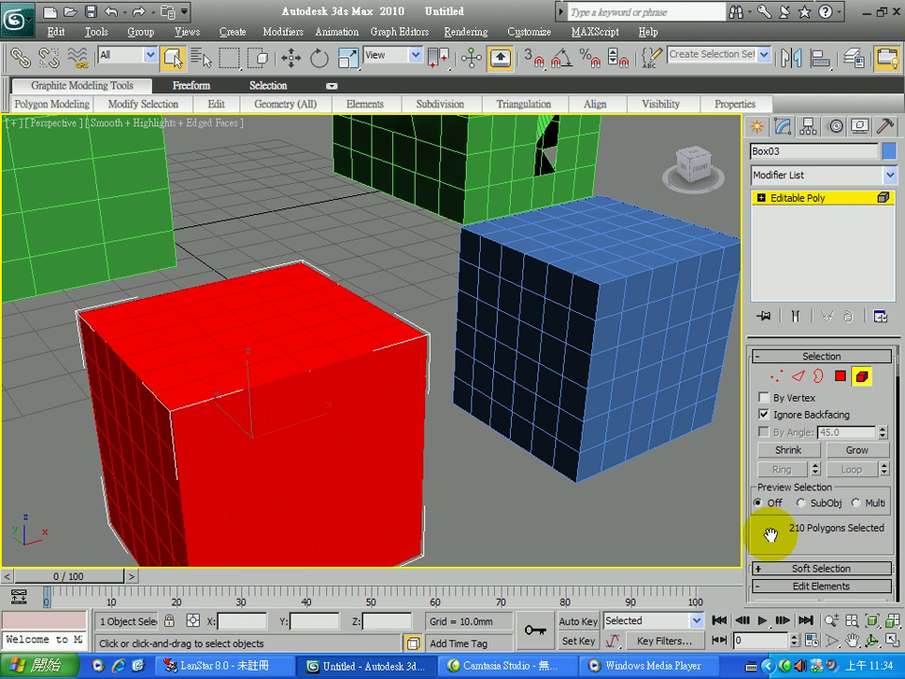
left_click_drag(767, 536, 770, 347)
left_click_drag(765, 561, 783, 455)
left_click(782, 457)
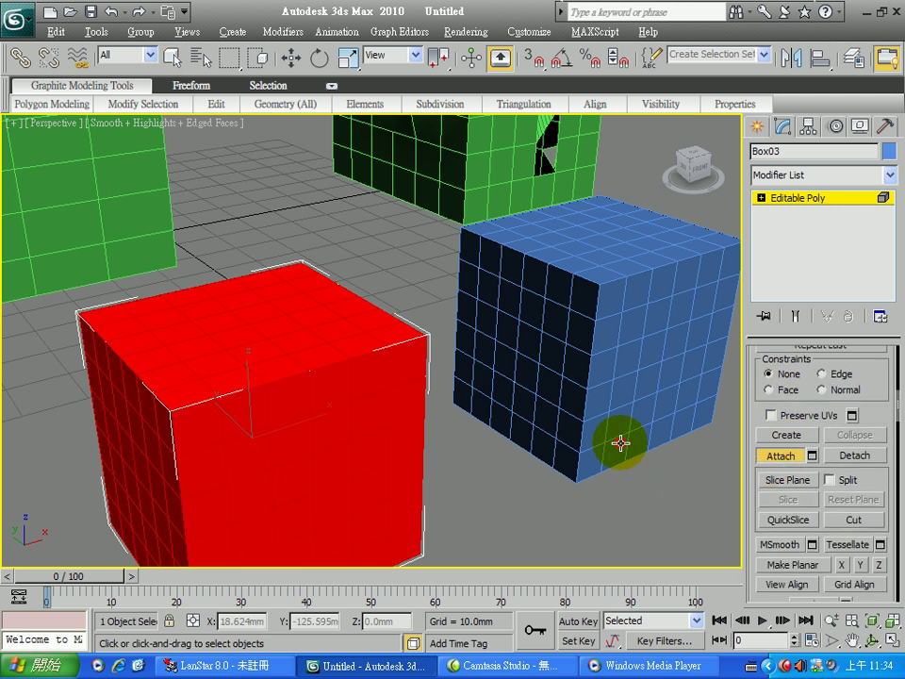
left_click(582, 426)
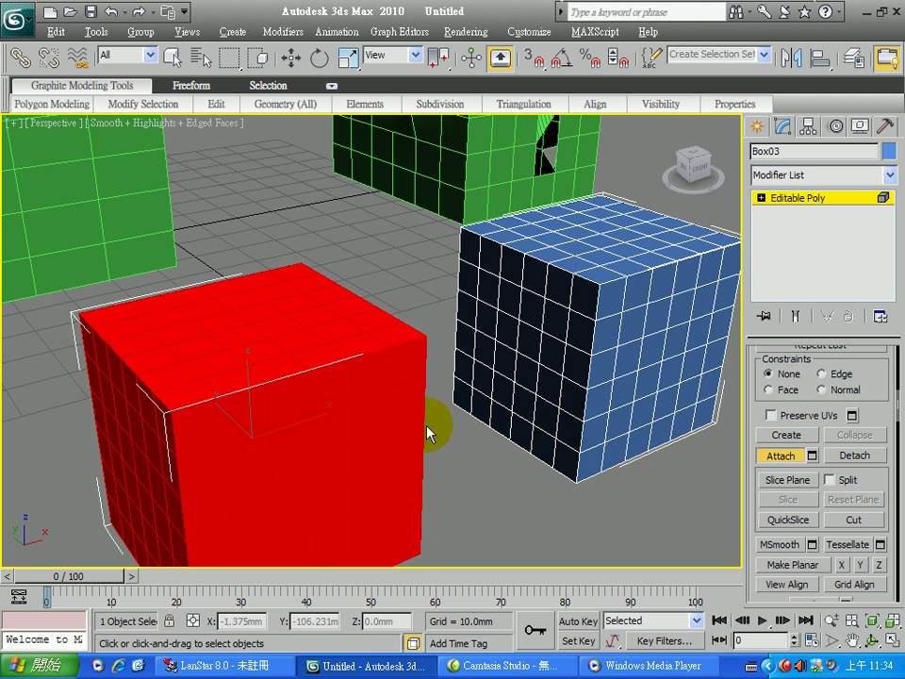
At Polygon level, delete a block of polygons two wide and four high from the clone's face that looks toward the original box.
left_click(762, 199)
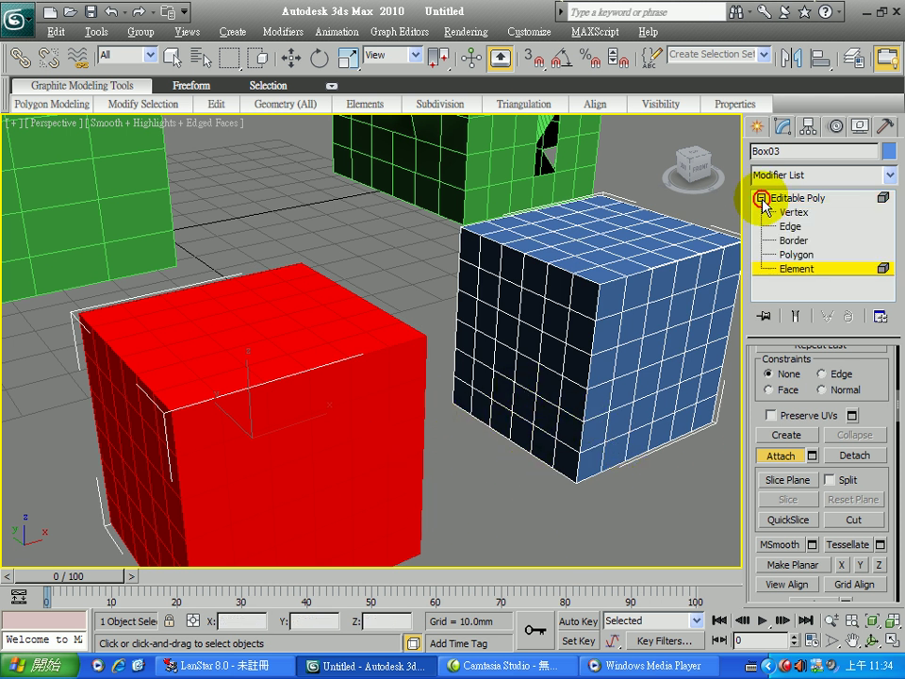
left_click(794, 241)
left_click(796, 255)
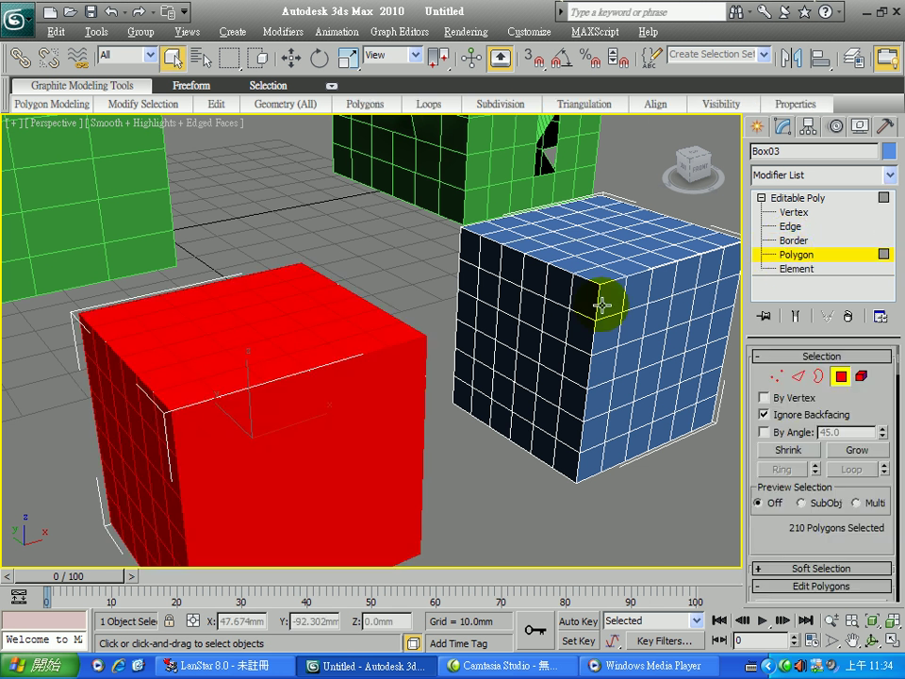
left_click(528, 380)
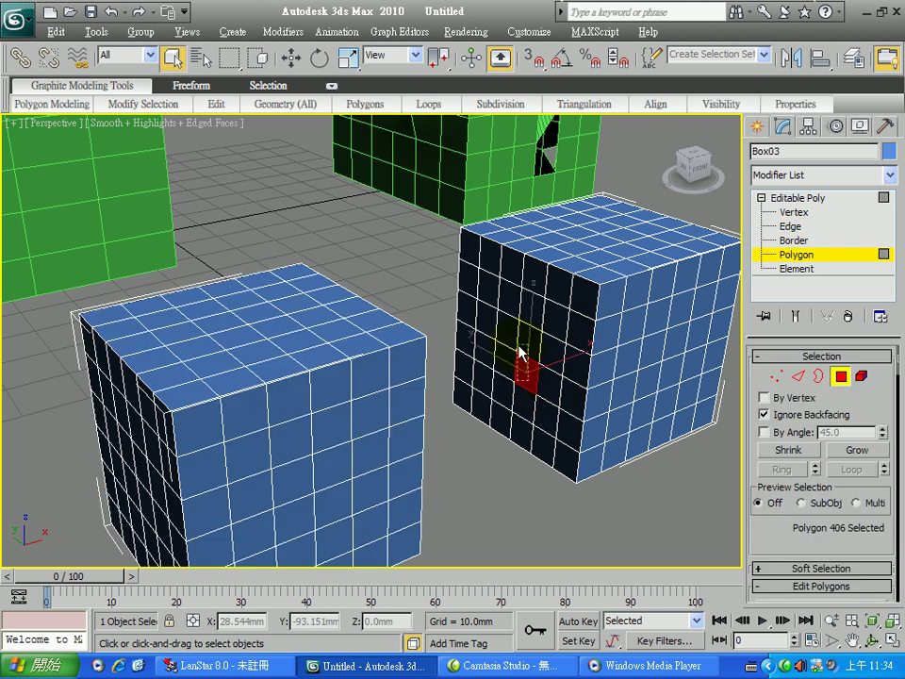
left_click(514, 345, "shift")
left_click(526, 401)
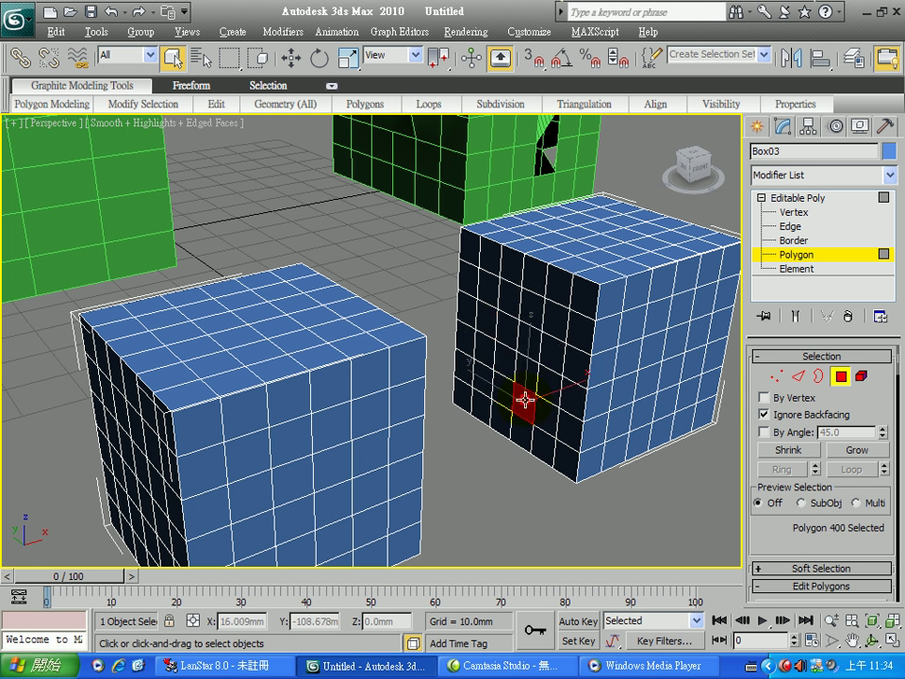
left_click(510, 314, "shift")
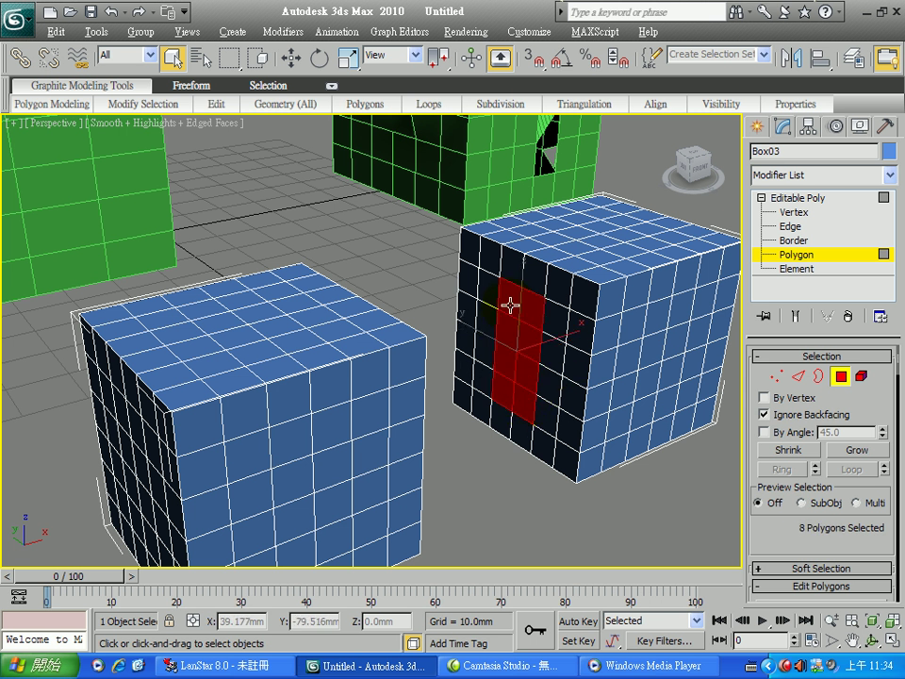
key("Delete")
left_click(590, 458)
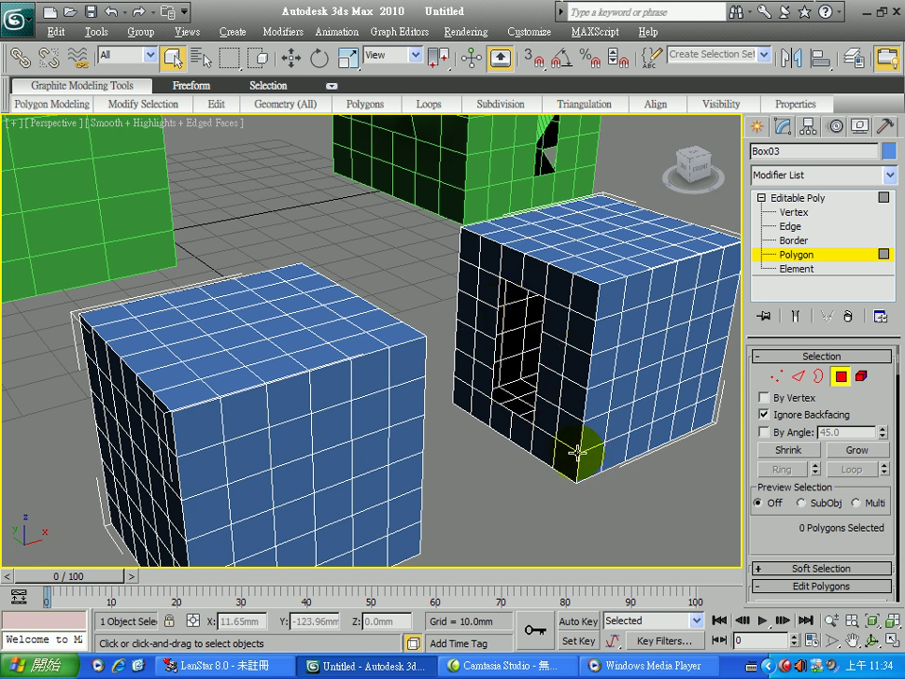
At Border level, select the open borders of both facing holes in the two blue boxes.
middle_click_drag(513, 415, 442, 412, "alt")
middle_click_drag(146, 388, 312, 393, "alt")
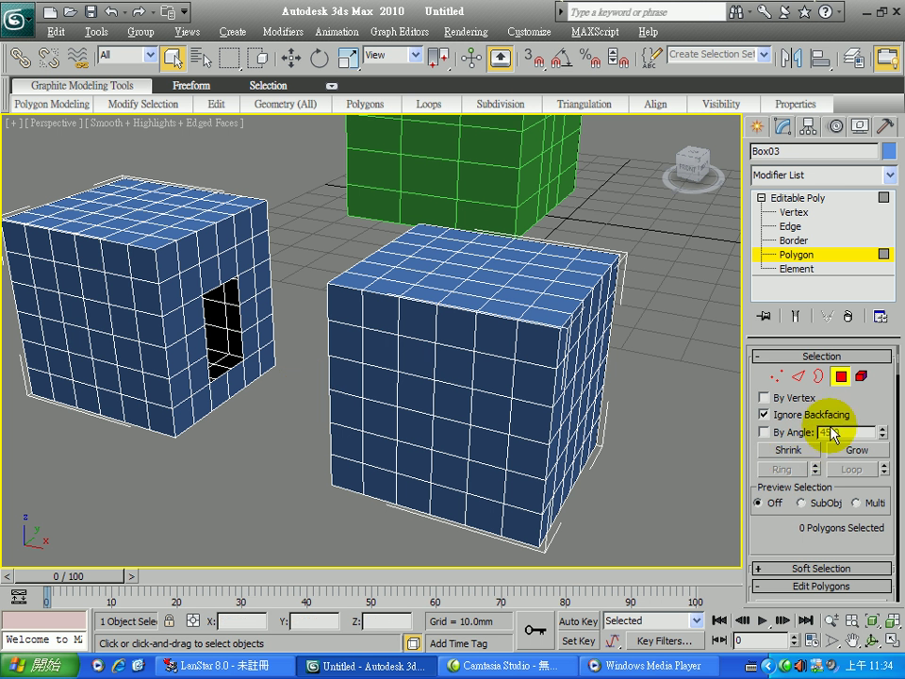
left_click(820, 376)
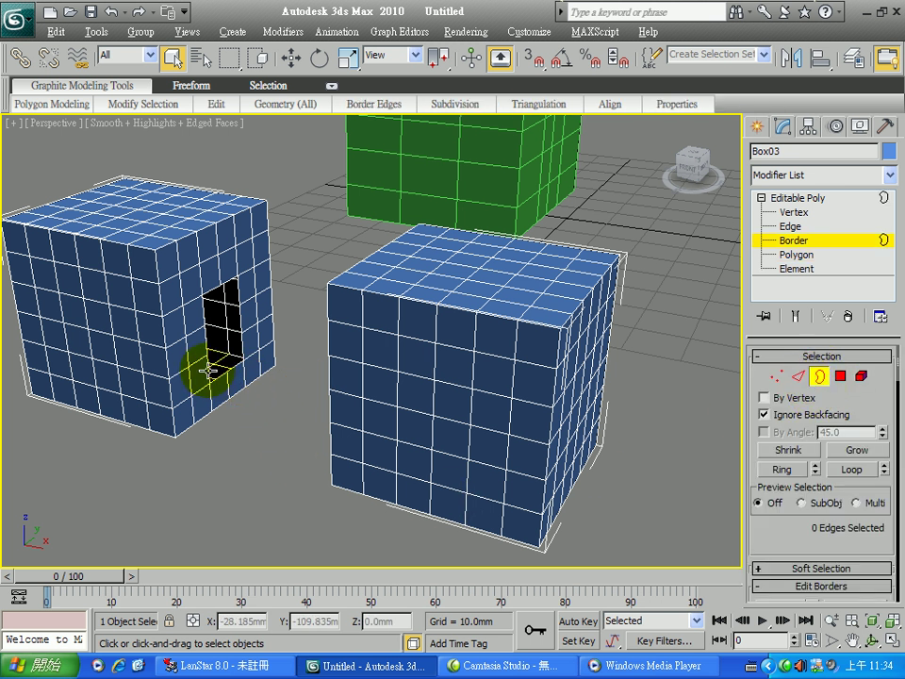
scroll(209, 384, "up", 5)
left_click(158, 400)
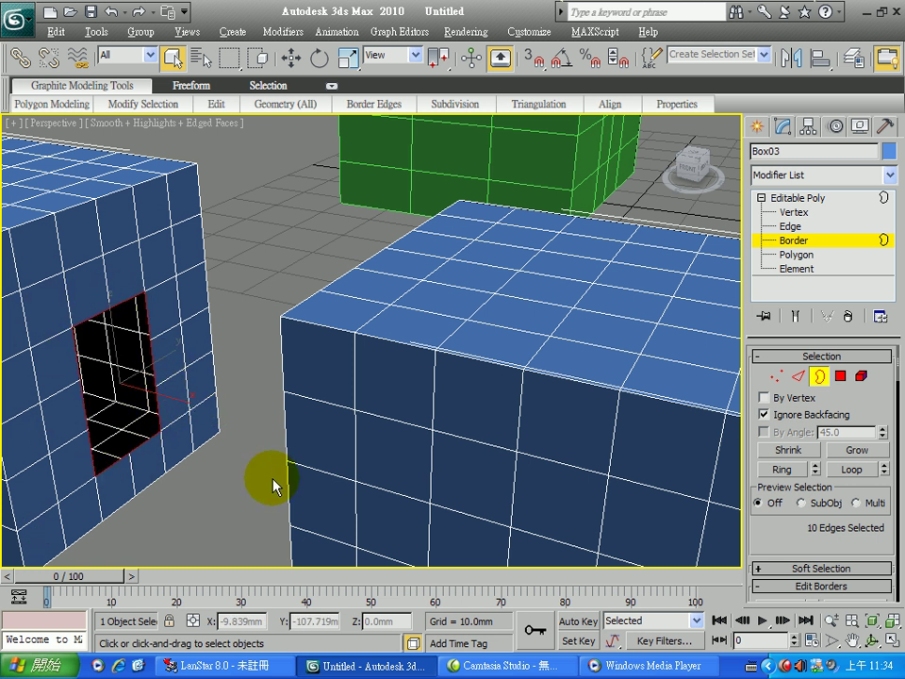
middle_click_drag(240, 469, 321, 462, "alt")
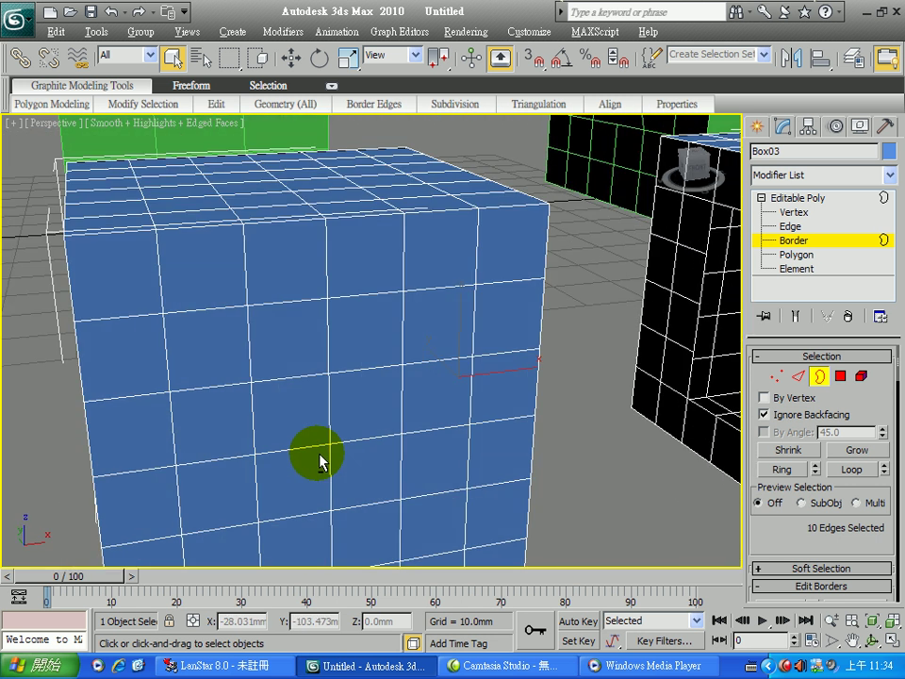
middle_click_drag(609, 426, 360, 443, "alt")
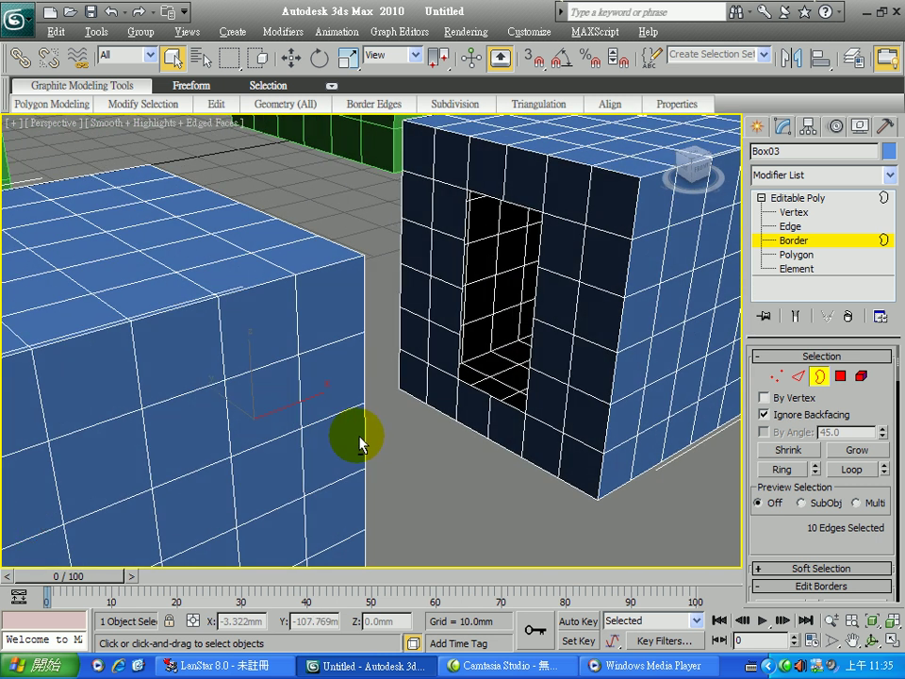
left_click(481, 393, "ctrl")
mouse_move(505, 446)
middle_mouse_down("alt")
mouse_move(435, 442)
mouse_move(491, 448)
middle_mouse_up("alt")
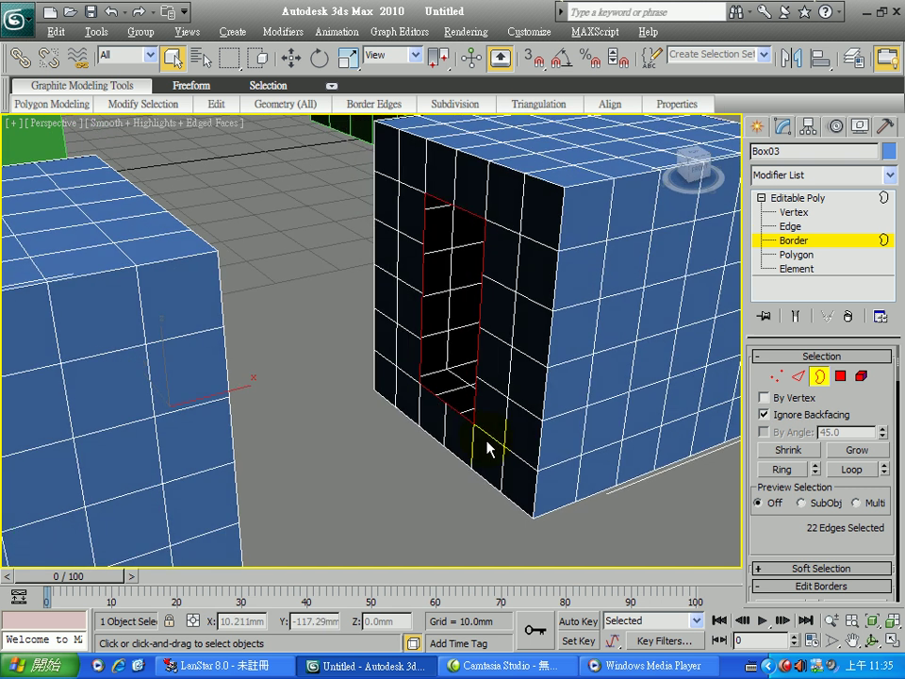
Open the Bridge settings for the selected borders and set the bridge to 25 segments.
left_click_drag(774, 541, 774, 420)
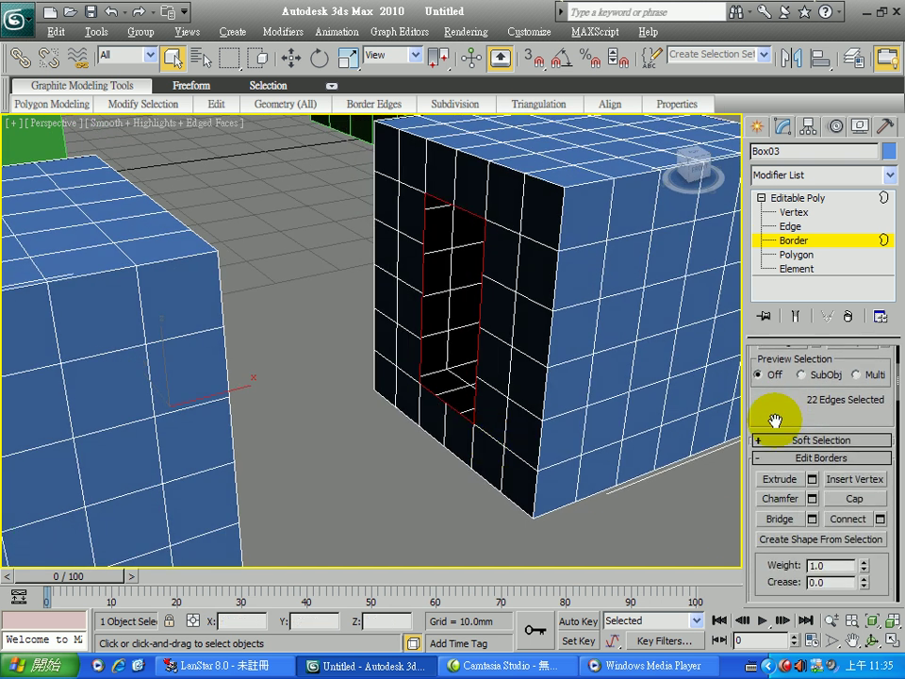
left_click(812, 519)
left_click_drag(513, 243, 761, 157)
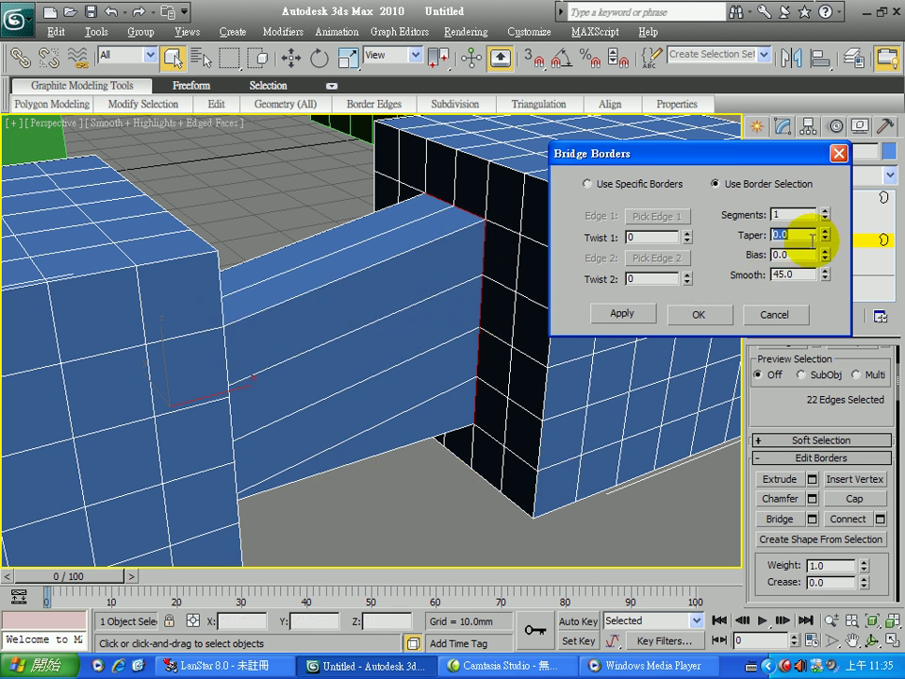
left_click_drag(824, 215, 827, 171)
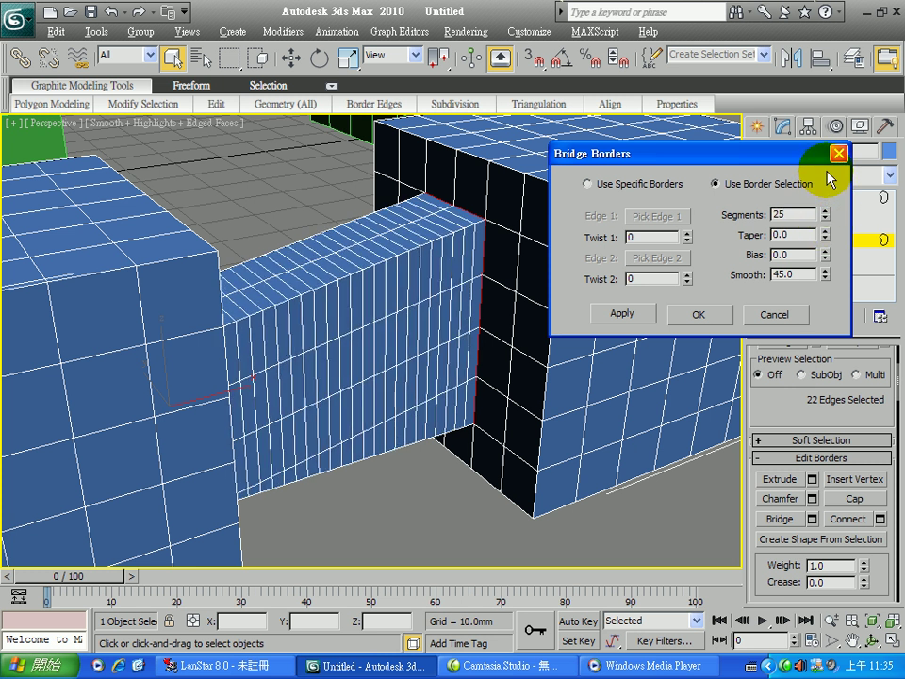
Shape the border bridge with a Taper of -1.98, adjust its Bias and Twist 1, and accept it.
left_click_drag(824, 231, 831, 316)
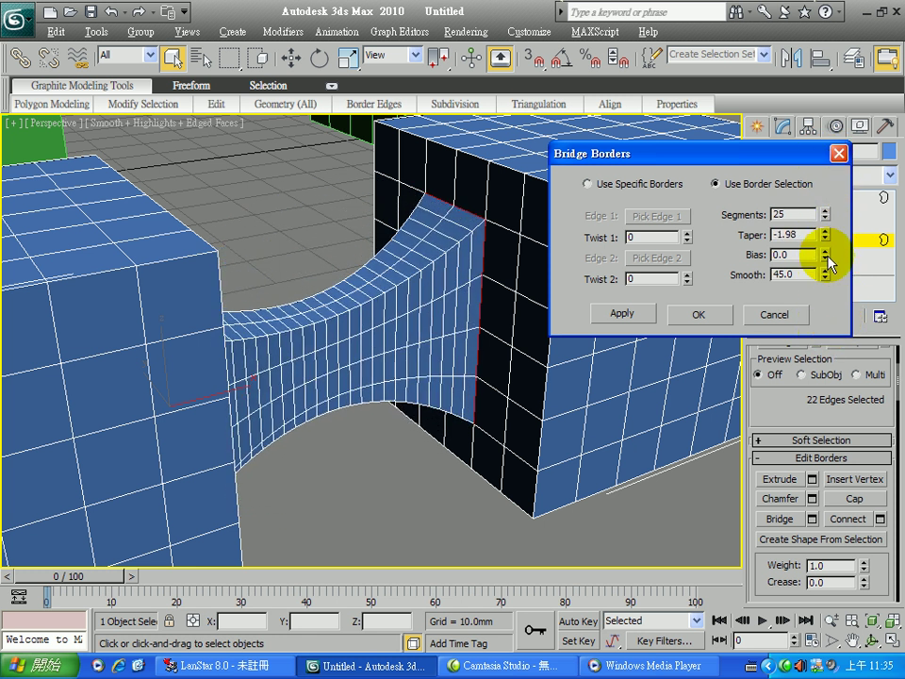
left_click_drag(824, 254, 824, 289)
mouse_move(693, 247)
left_mouse_down()
mouse_move(690, 204)
mouse_move(690, 225)
left_mouse_up()
left_click(699, 314)
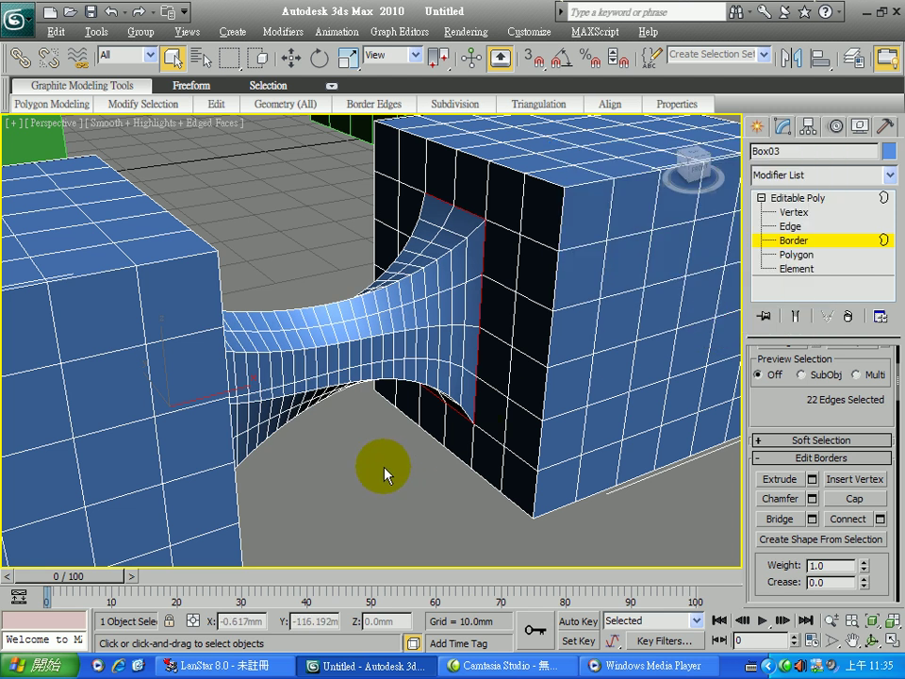
At Edge level, select two parallel edges, one directly above the other, on the cloned box's front face and join them with Connect.
scroll(391, 474, "down", 5)
middle_click_drag(474, 394, 529, 268, "alt")
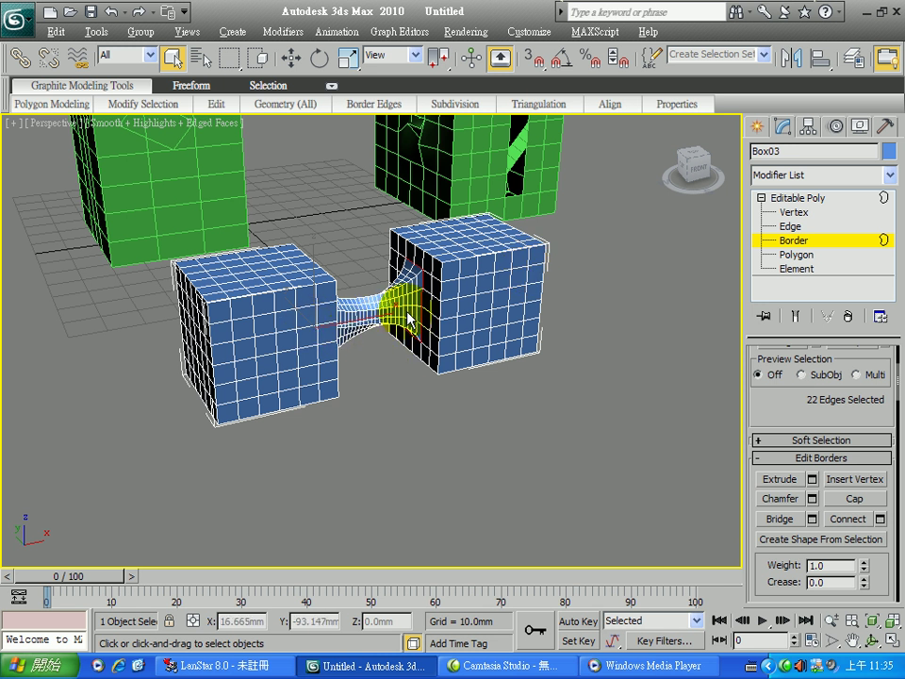
mouse_move(419, 320)
middle_mouse_down("alt")
mouse_move(352, 332)
mouse_move(431, 335)
middle_mouse_up("alt")
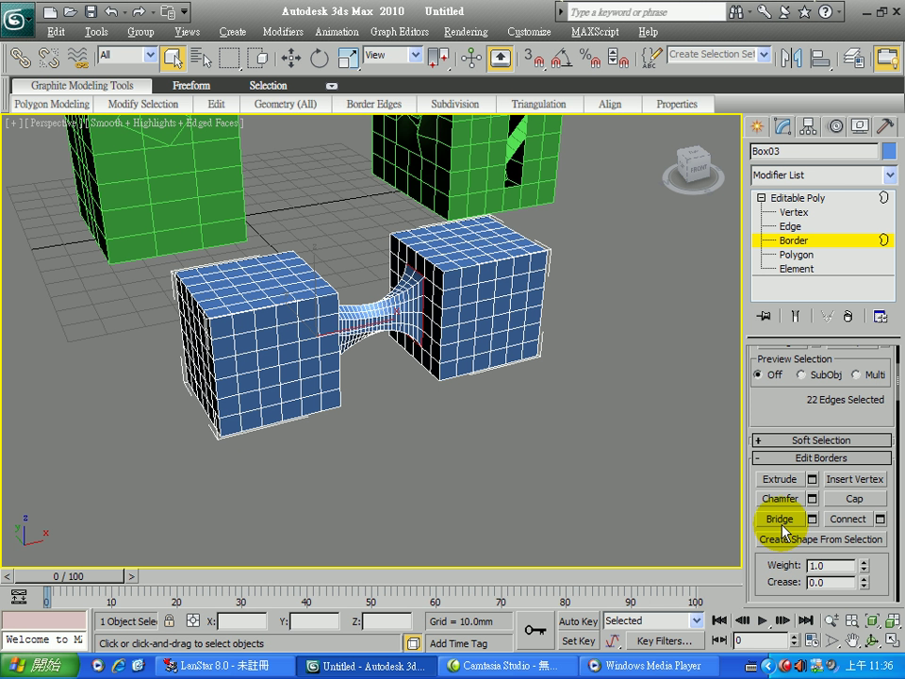
left_click(798, 227)
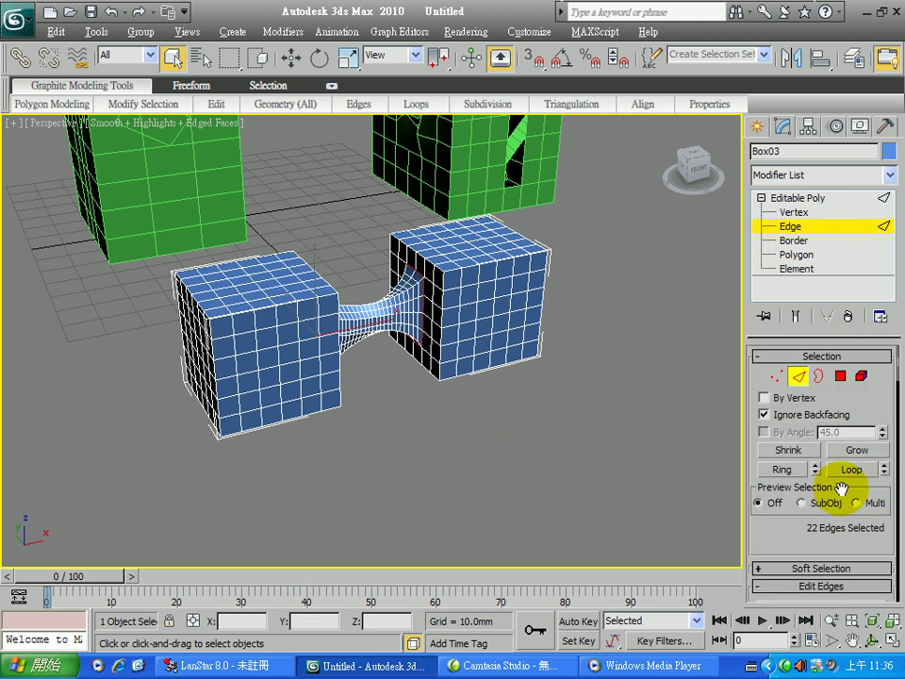
scroll(504, 316, "up", 5)
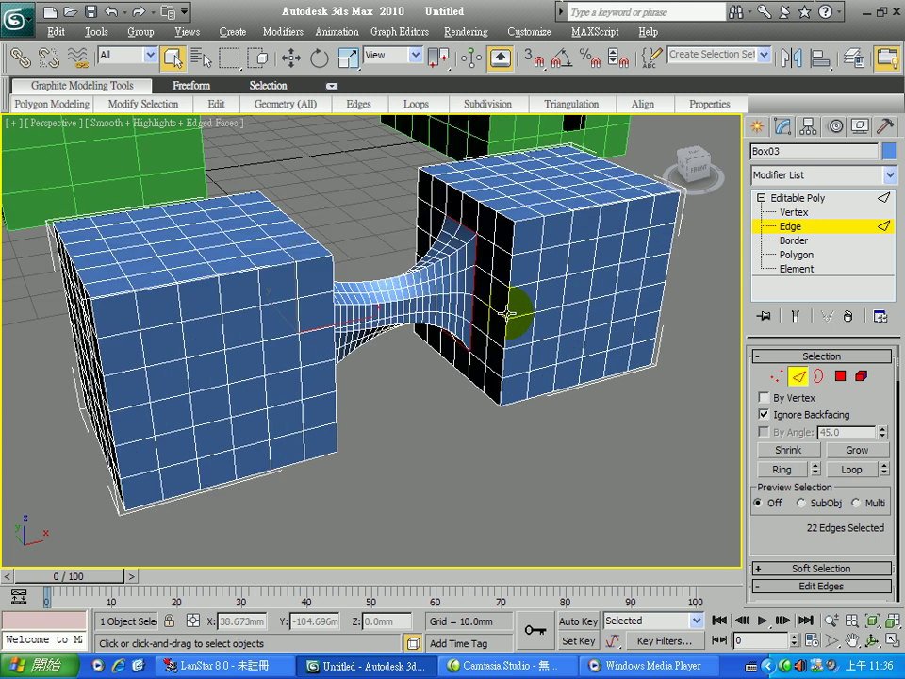
middle_click_drag(511, 320, 431, 321)
scroll(434, 315, "up", 6)
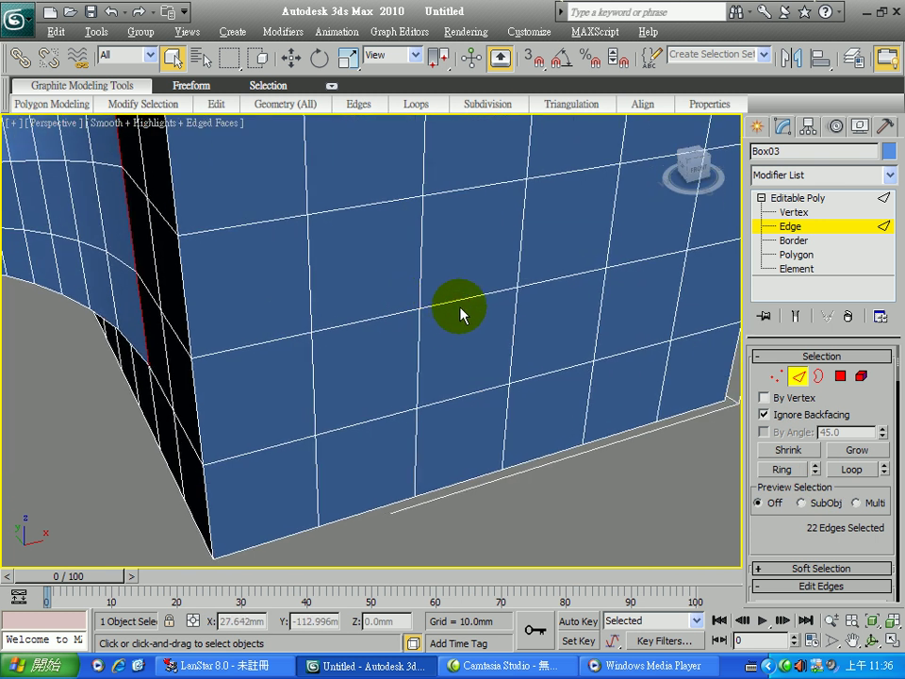
left_click(461, 300)
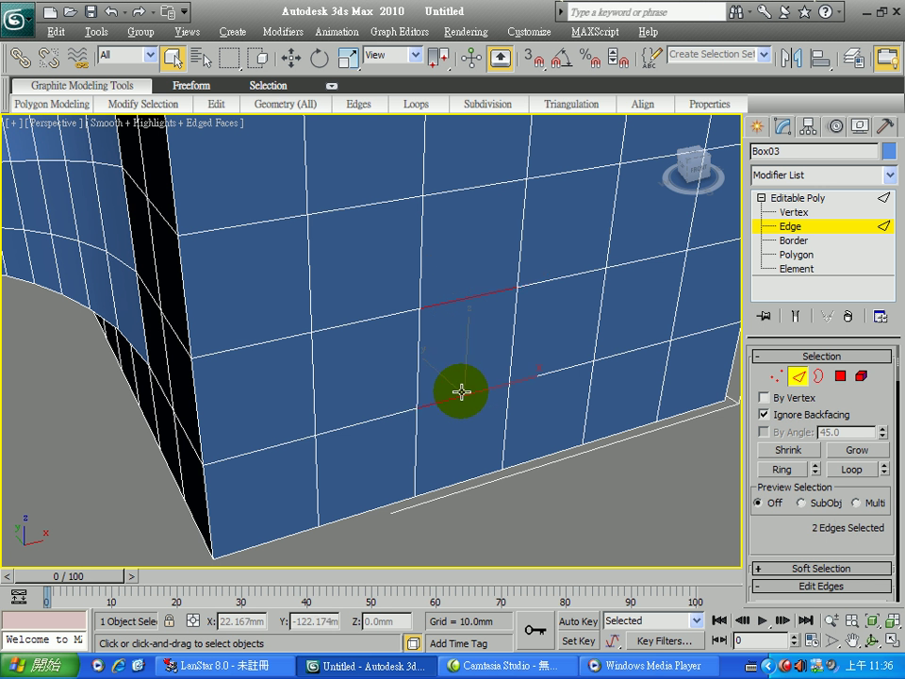
left_click_drag(788, 536, 819, 303)
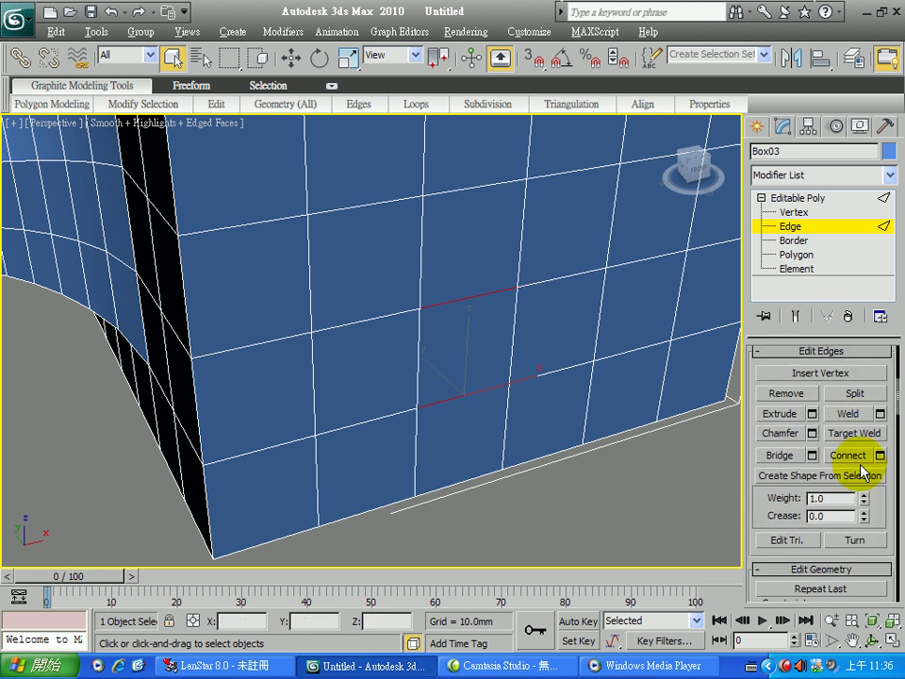
left_click(849, 459)
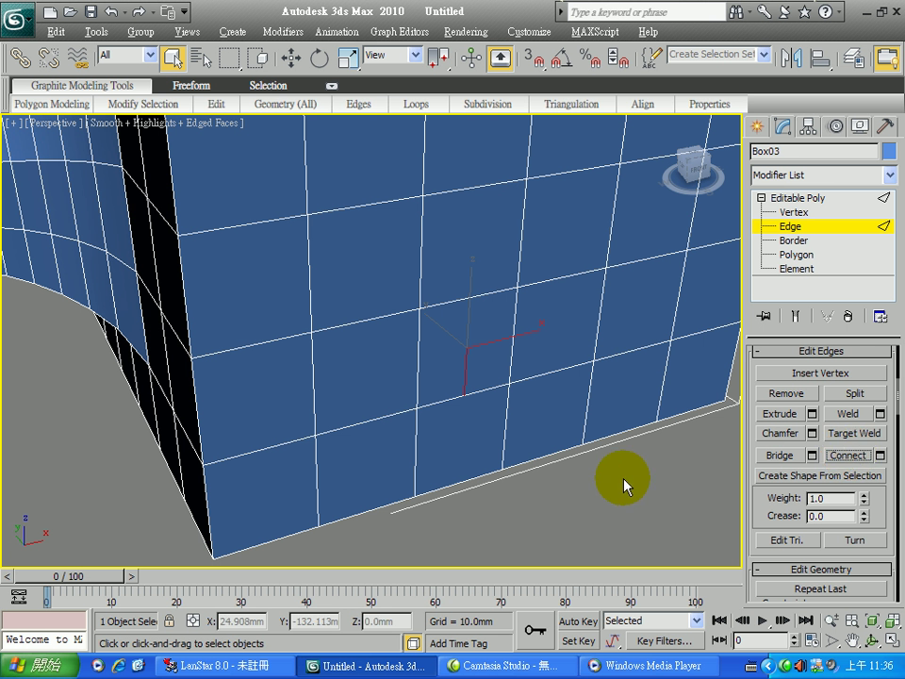
Clear the selection and select five side-by-side vertical edges on the front face, in the row directly above the newly connected edge.
left_click(554, 469)
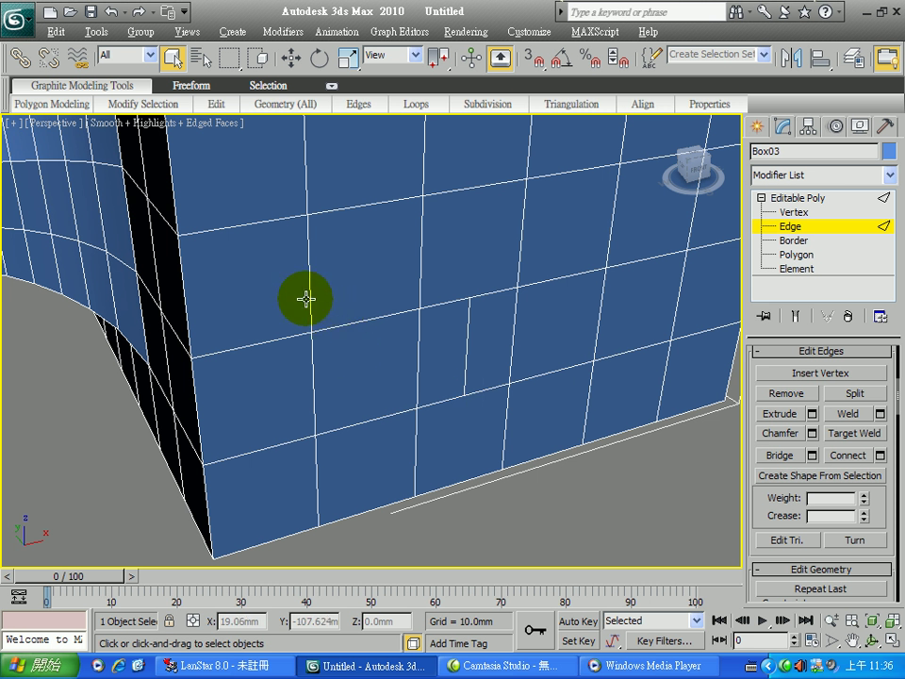
middle_click_drag(435, 334, 384, 357, "alt")
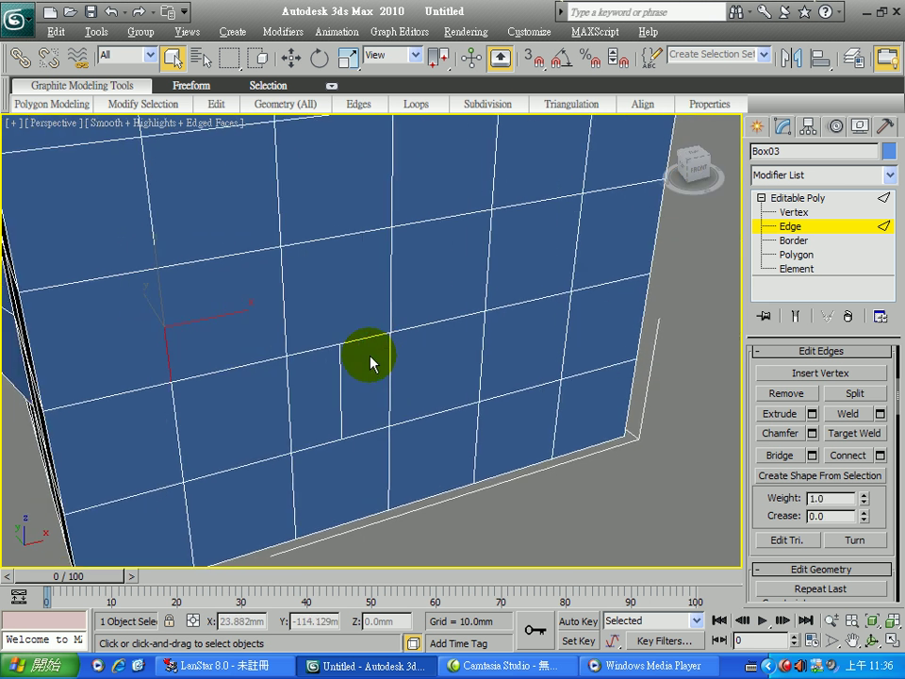
left_click(169, 353)
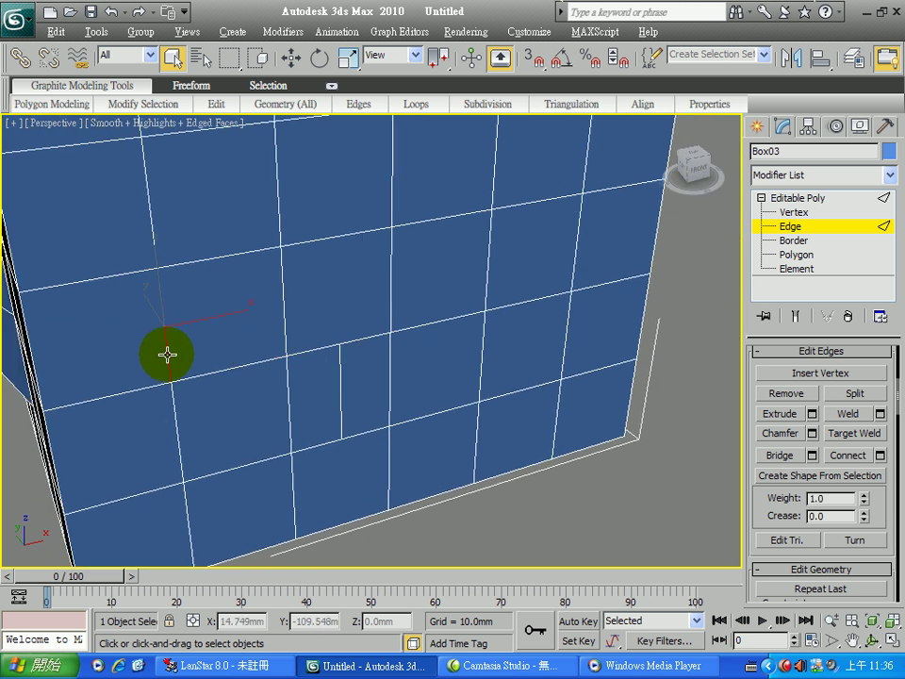
left_click(285, 320, "ctrl")
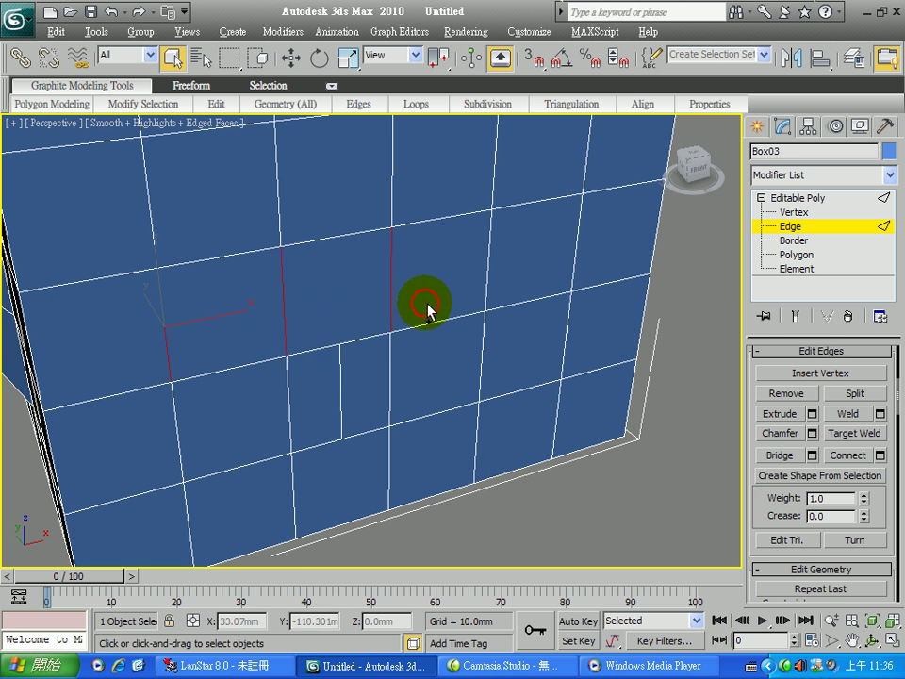
left_click(487, 288, "ctrl")
left_click(574, 271, "ctrl")
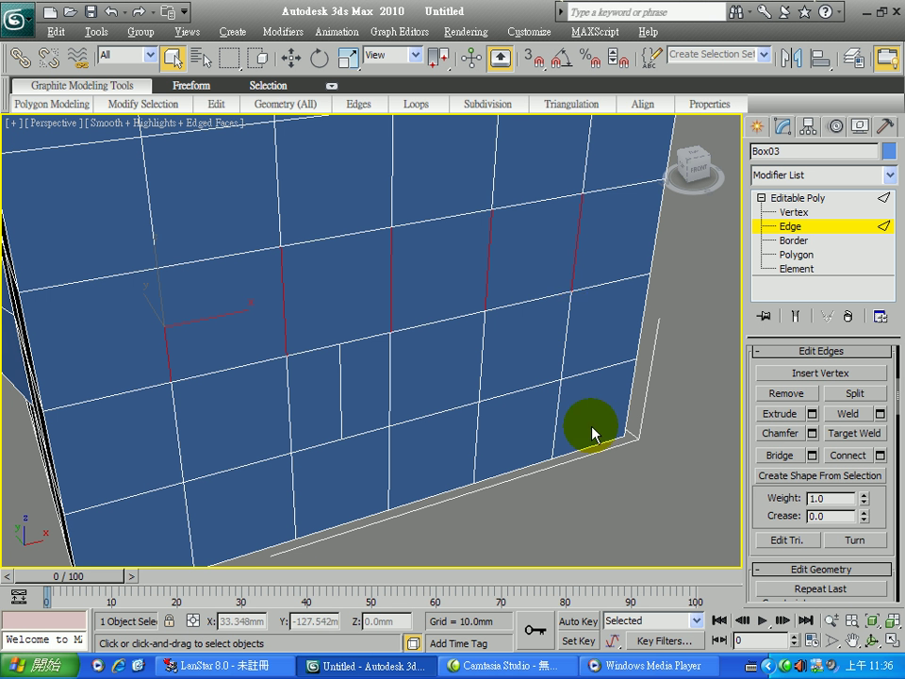
Try a plain Connect on the five edges, undo it, connect them with 3 segments instead, and clear the selection.
left_click(848, 457)
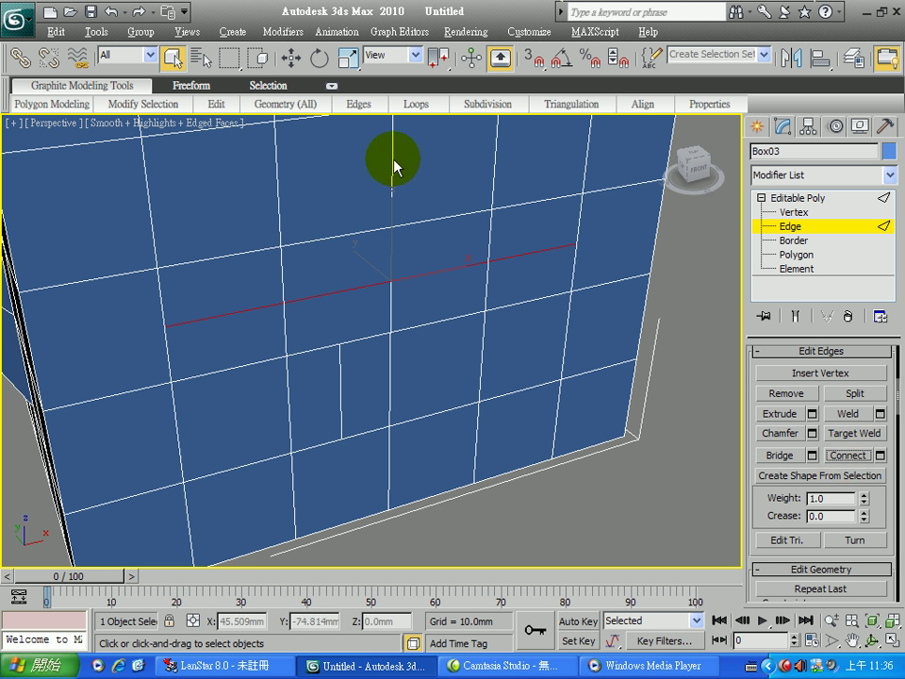
left_click(113, 12)
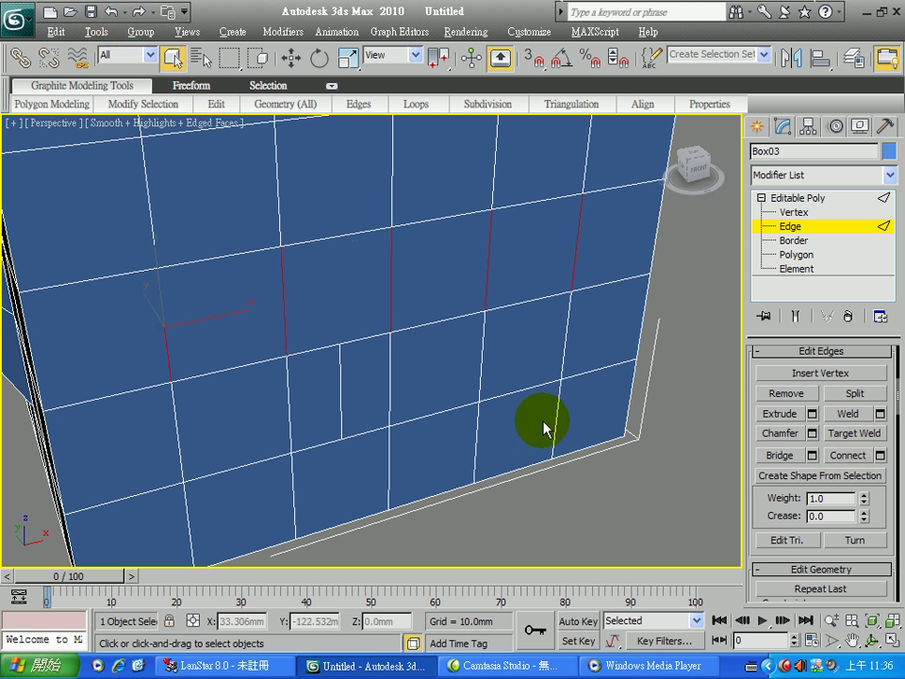
left_click(880, 455)
left_click_drag(745, 162, 856, 188)
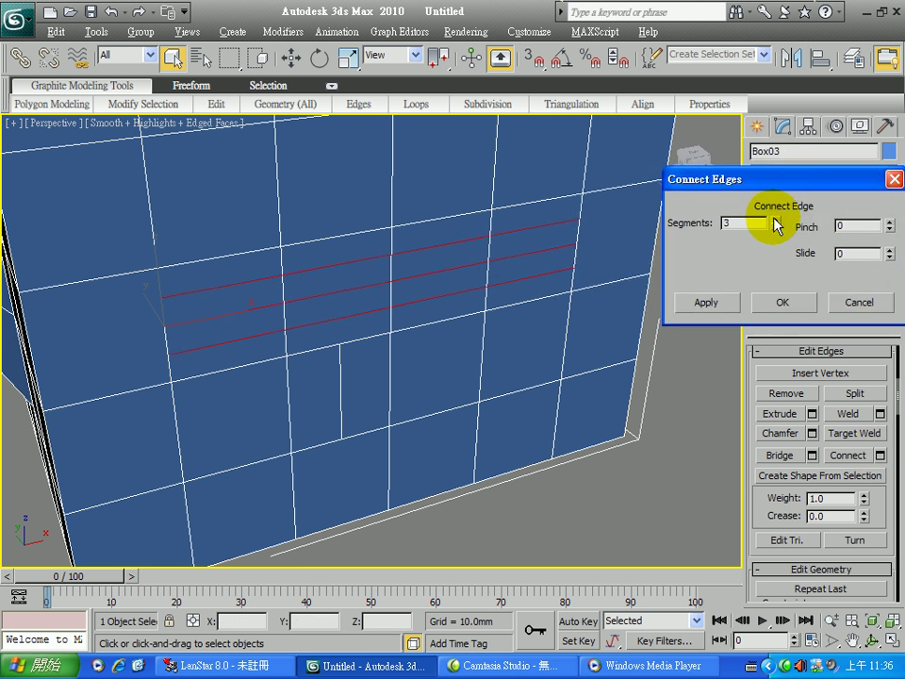
left_click(778, 301)
left_click(696, 377)
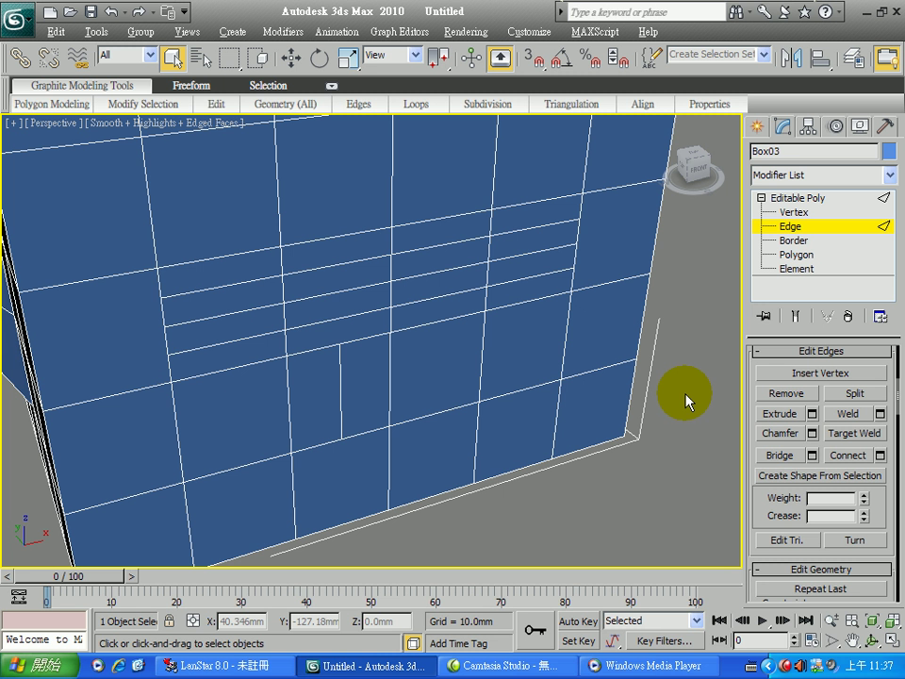
Switch to LanStar 8.0, stop the screen broadcast to the classroom computers, and return to 3ds Max.
left_click(189, 664)
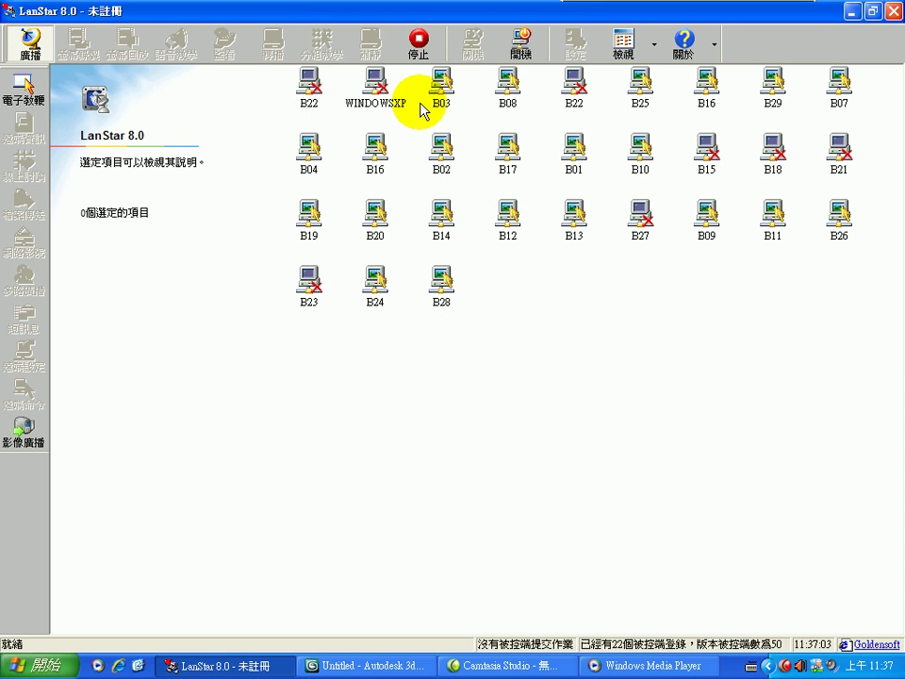
left_click(419, 39)
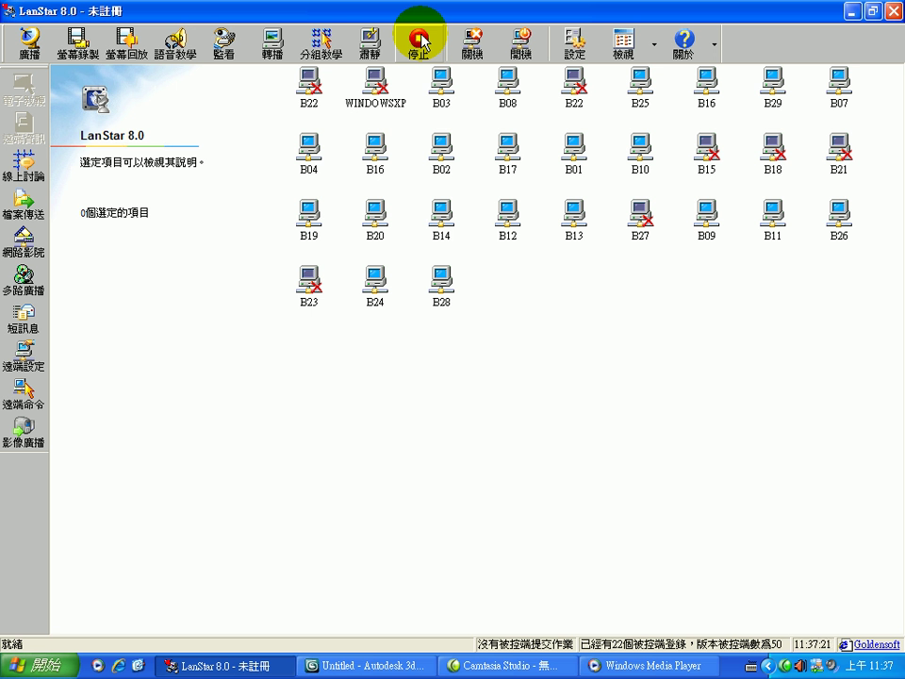
left_click(236, 669)
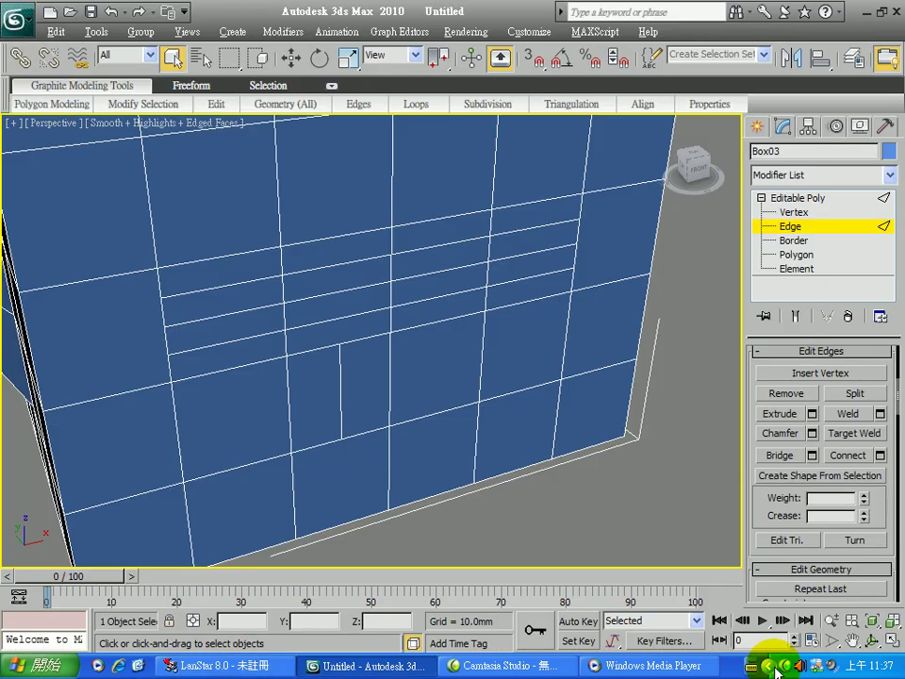
left_click(786, 670)
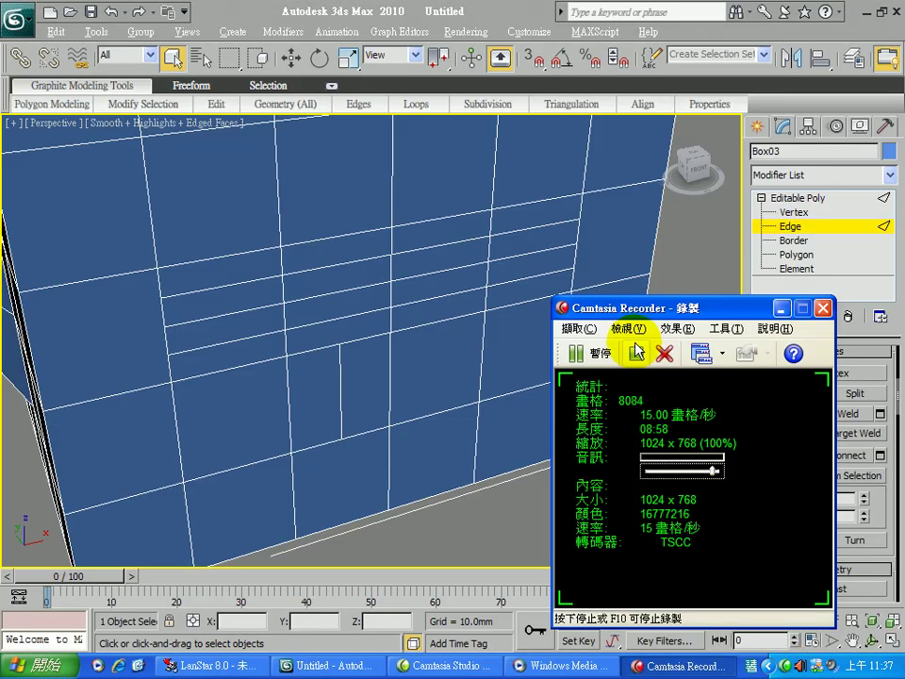